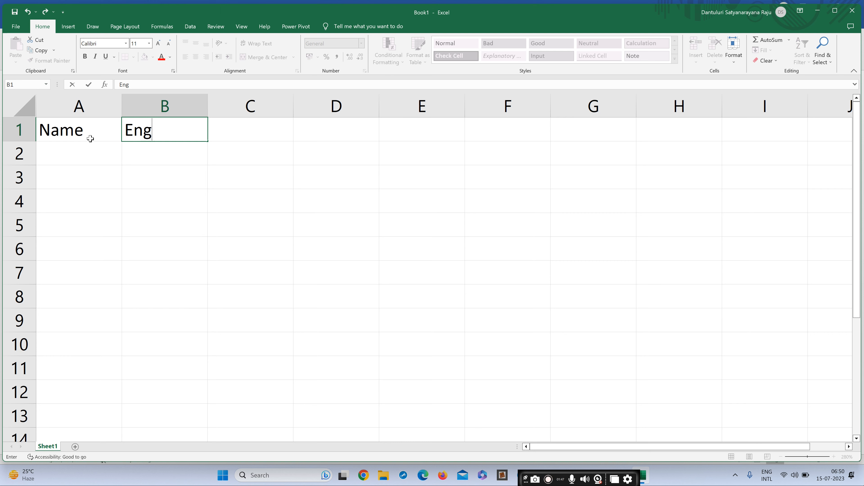
Step: Complete the English header in B1 and enter the headers Telugu in C1 and Hindi in D1
{"action": "key", "text": "Tab"}
{"action": "type", "text": "Telugu"}
{"action": "key", "text": "Tab"}
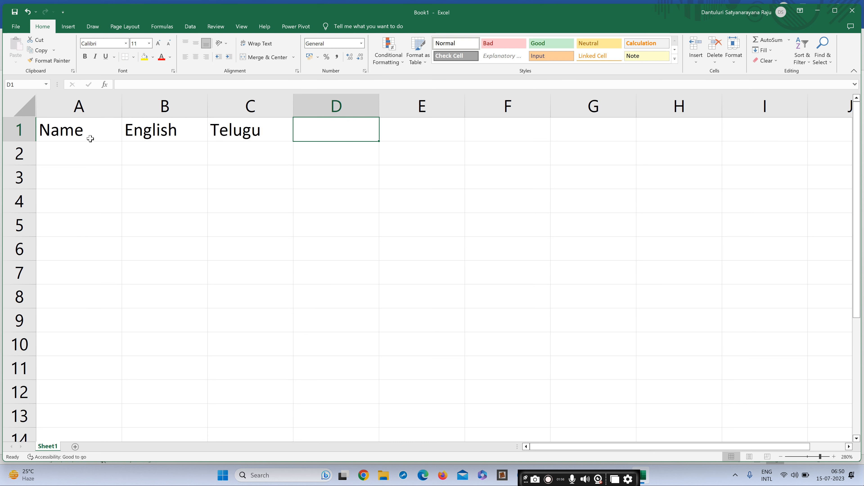
{"action": "type", "text": "Hindi"}
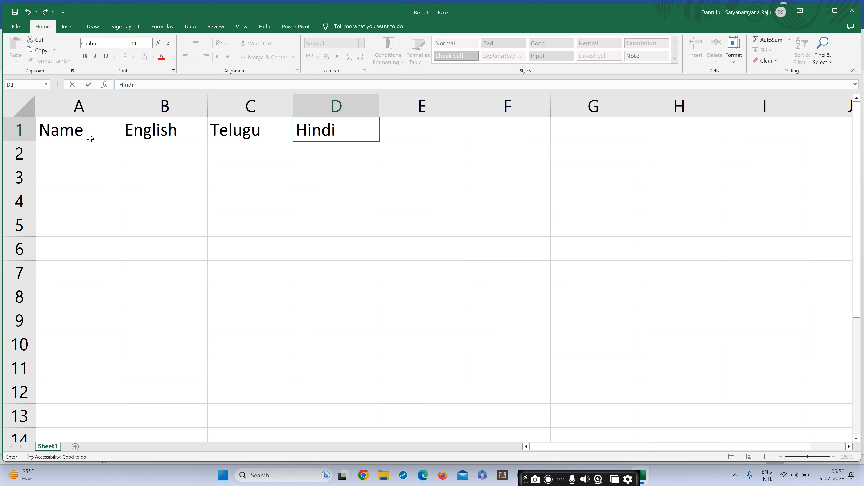
{"action": "key", "text": "Tab"}
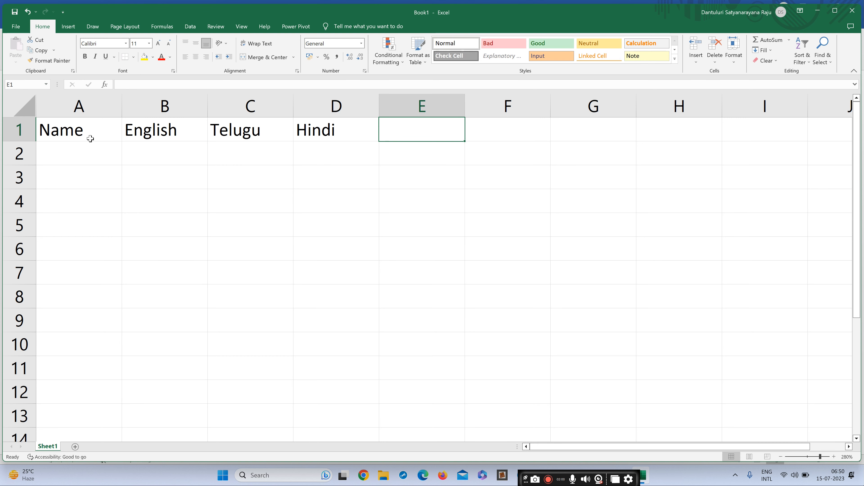
Step: Enter the remaining subject headers Maths, Science and Social in E1 through G1
{"action": "type", "text": "MAt"}
{"action": "key", "text": "BackSpace"}
{"action": "key", "text": "BackSpace"}
{"action": "type", "text": "aths"}
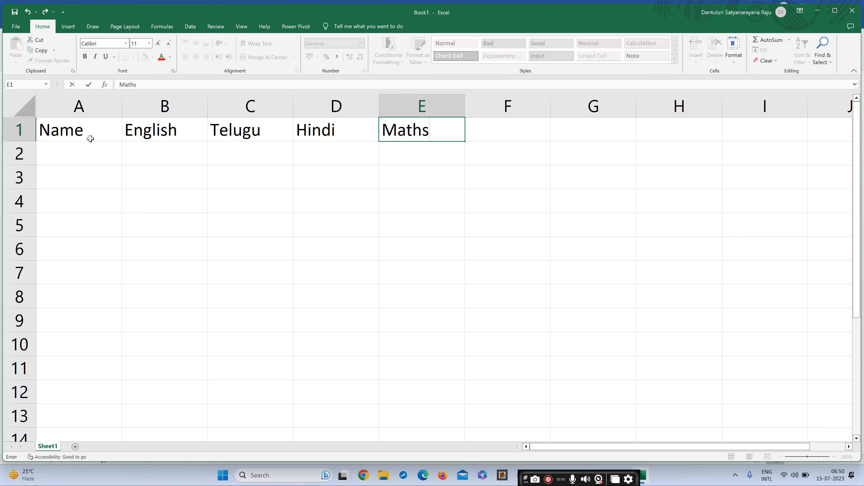
{"action": "key", "text": "Tab"}
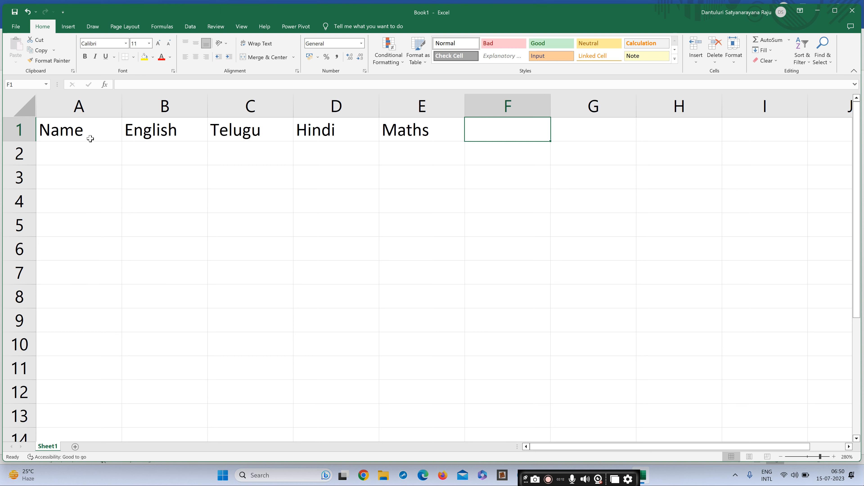
{"action": "type", "text": "Science"}
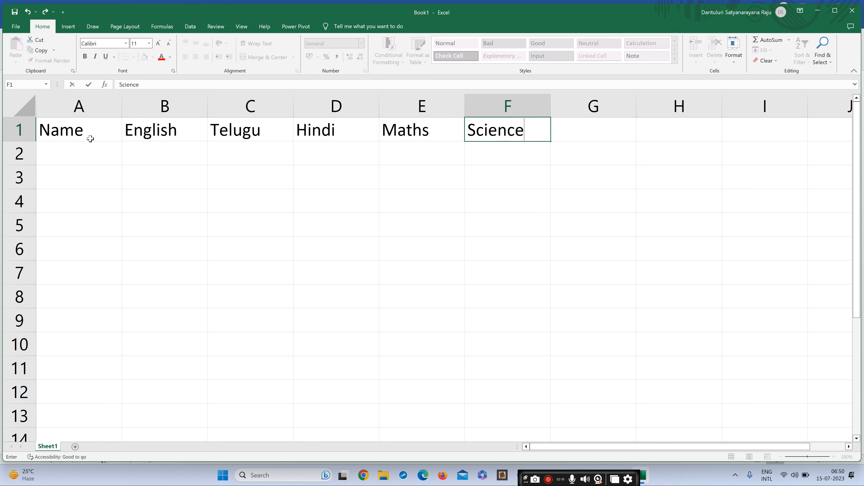
{"action": "key", "text": "Tab"}
{"action": "type", "text": "Social"}
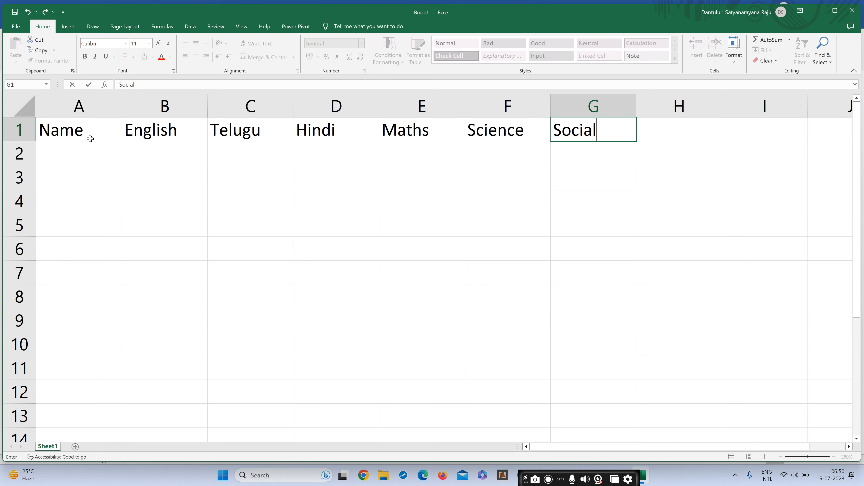
{"action": "key", "text": "Return"}
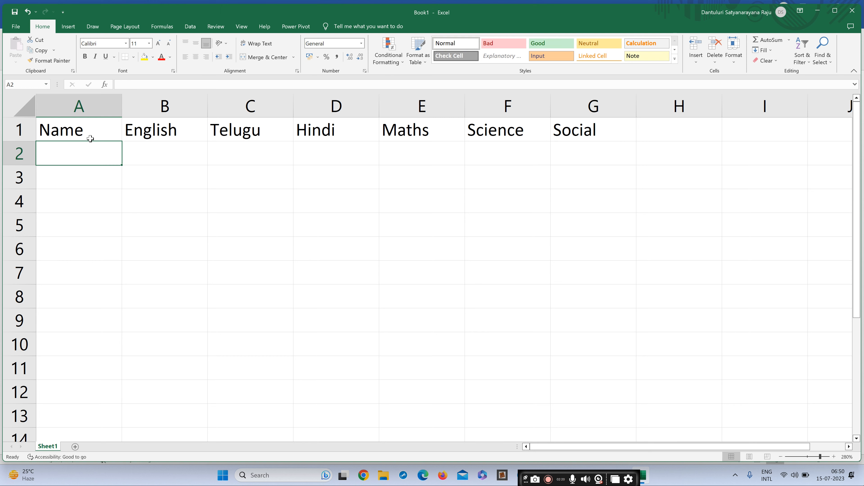
Step: Enter the first student's name in A2 with marks of 76 in English, 82 in Telugu and 67 in Hindi
{"action": "type", "text": "Ramesh"}
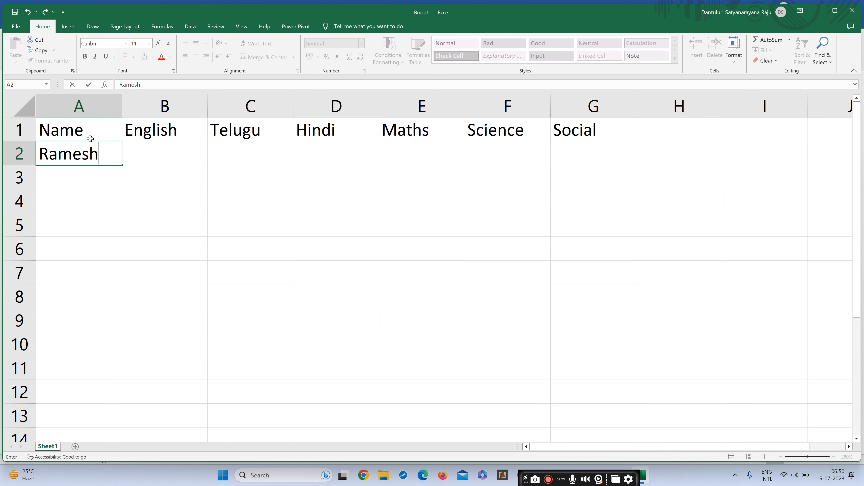
{"action": "key", "text": "Tab"}
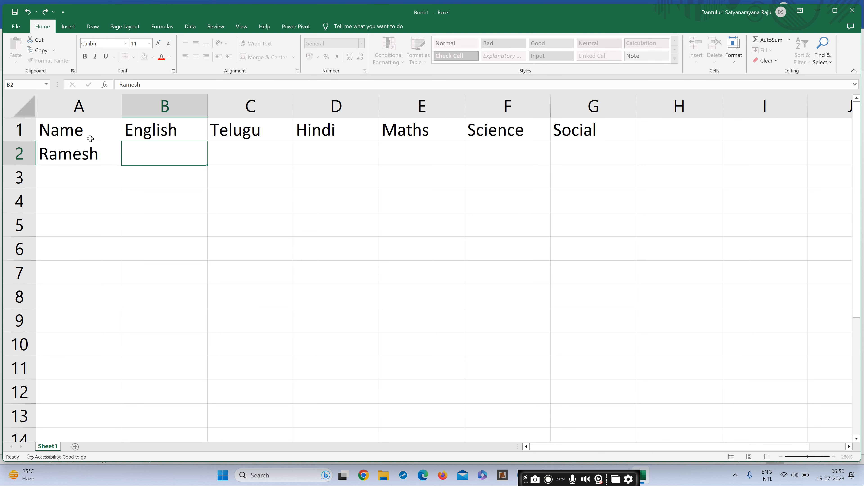
{"action": "type", "text": "76"}
{"action": "key", "text": "Tab"}
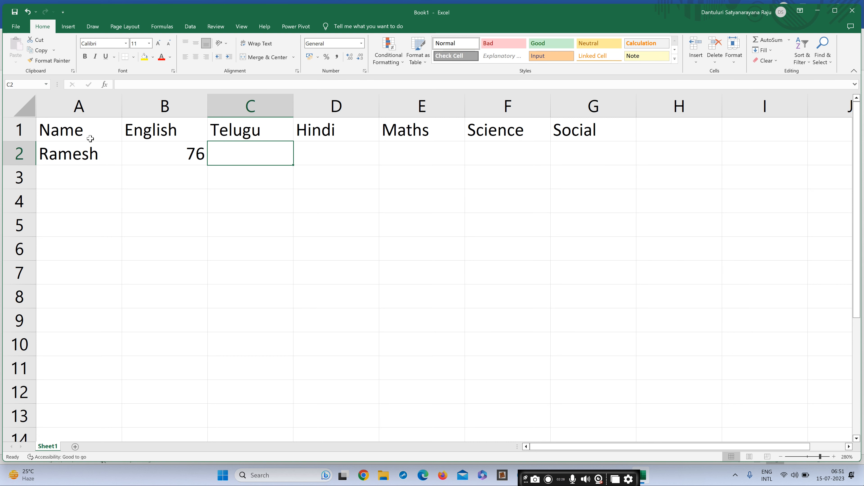
{"action": "type", "text": "82"}
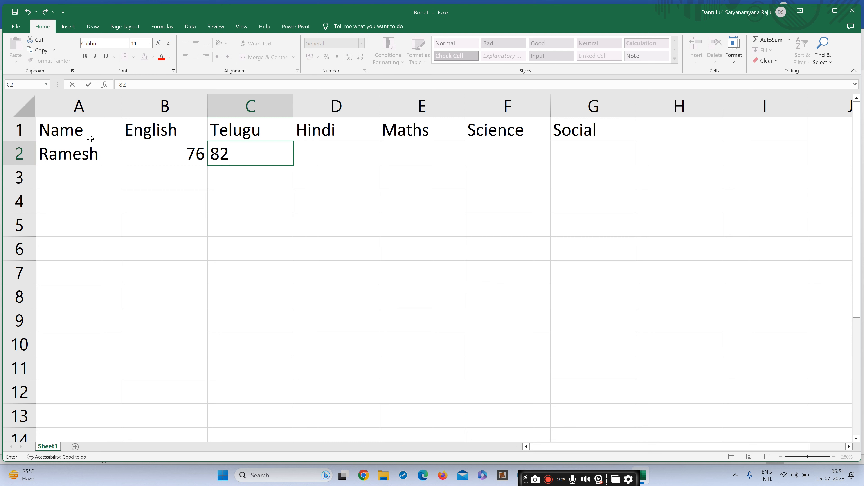
{"action": "key", "text": "Tab"}
{"action": "type", "text": "67"}
{"action": "key", "text": "Tab"}
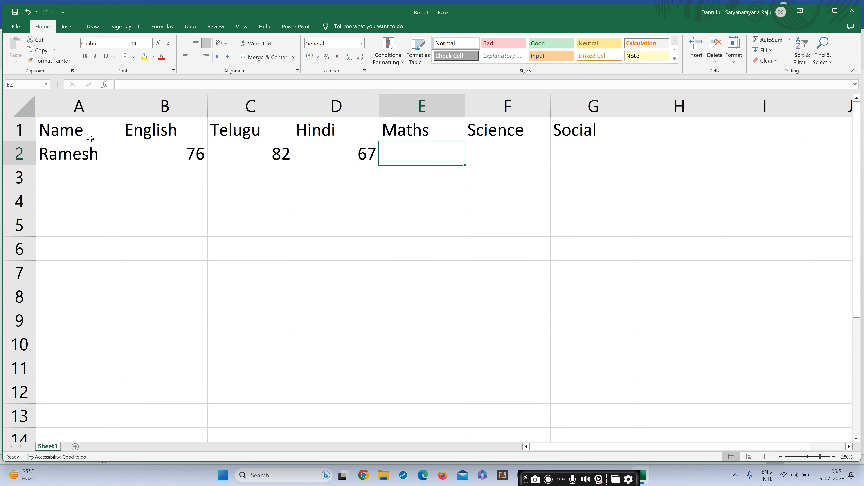
Step: Complete row 2 with marks of 89 in Maths, 79 in Science and 83 in Social
{"action": "type", "text": "89"}
{"action": "key", "text": "Tab"}
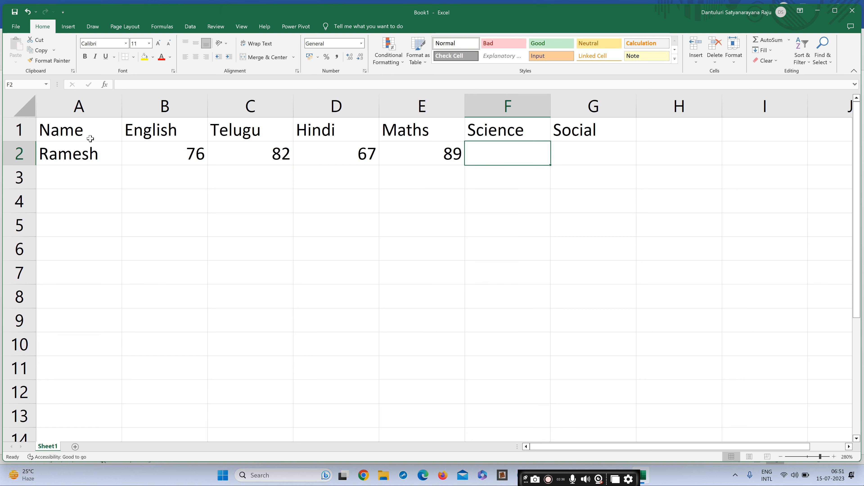
{"action": "type", "text": "7"}
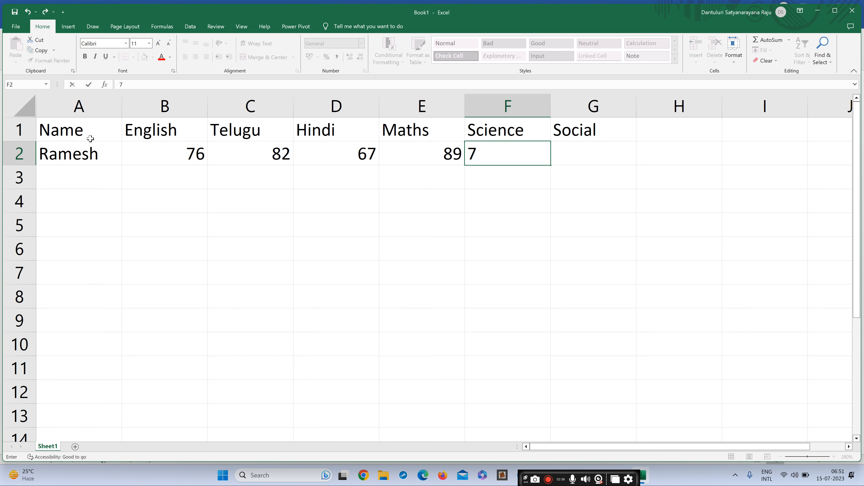
{"action": "type", "text": "9"}
{"action": "key", "text": "Tab"}
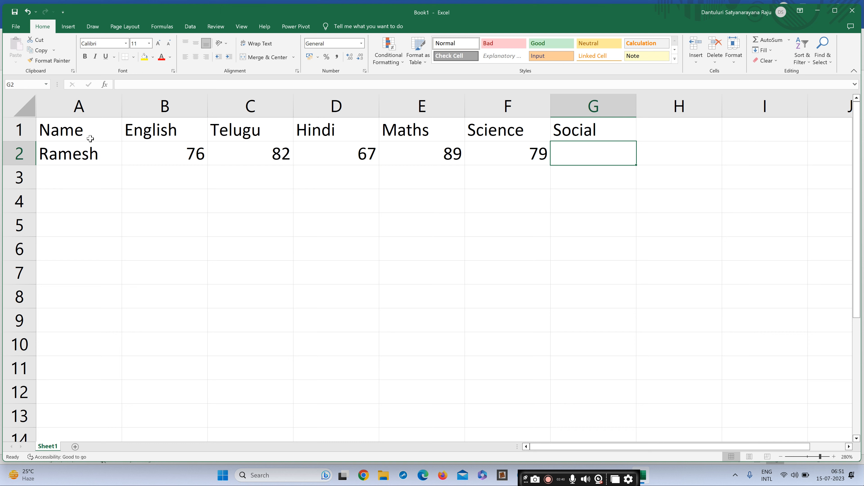
{"action": "type", "text": "83"}
{"action": "key", "text": "Return"}
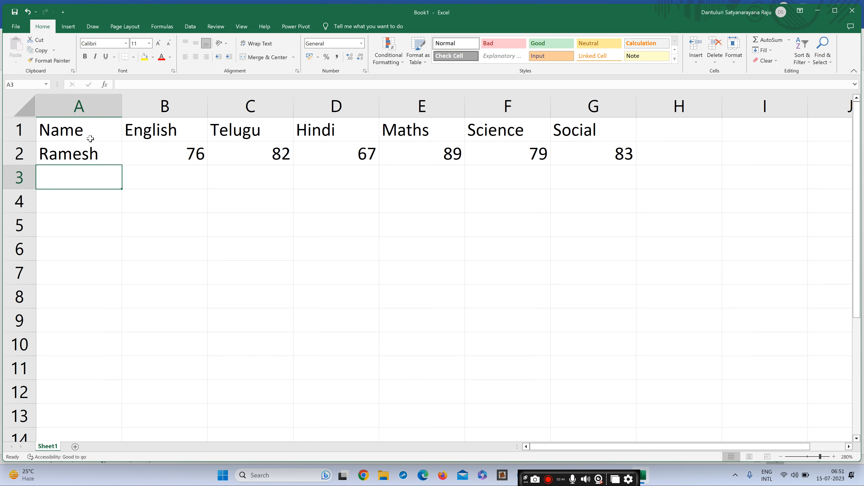
Step: Enter the second student's name in A3 with marks of 84 in English, 97 in Telugu and 89 in Hindi
{"action": "left_click", "coordinate": [91, 139]}
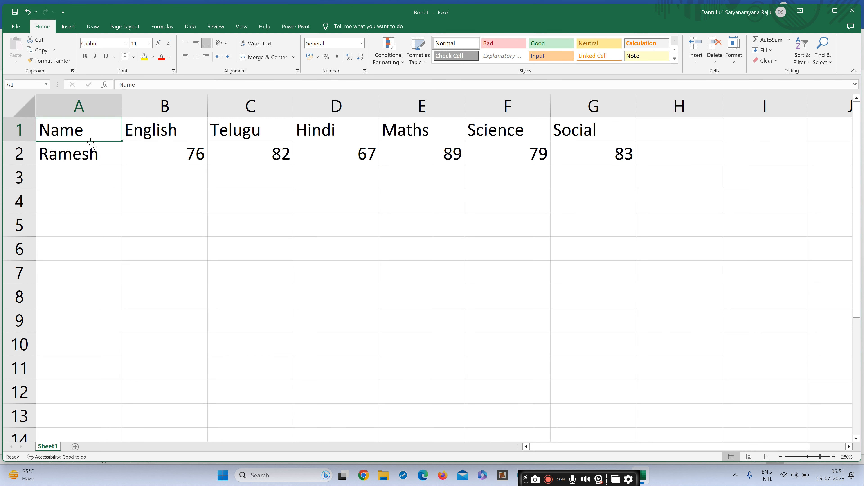
{"action": "left_click", "coordinate": [69, 179]}
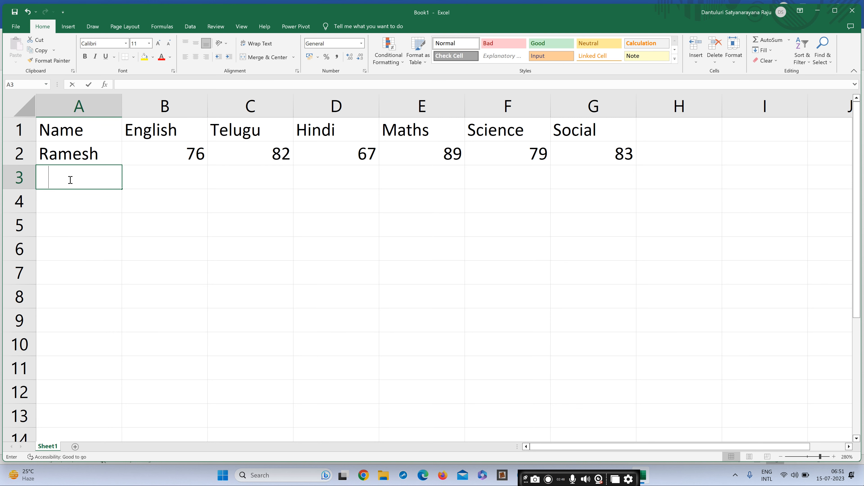
{"action": "type", "text": "pallavi"}
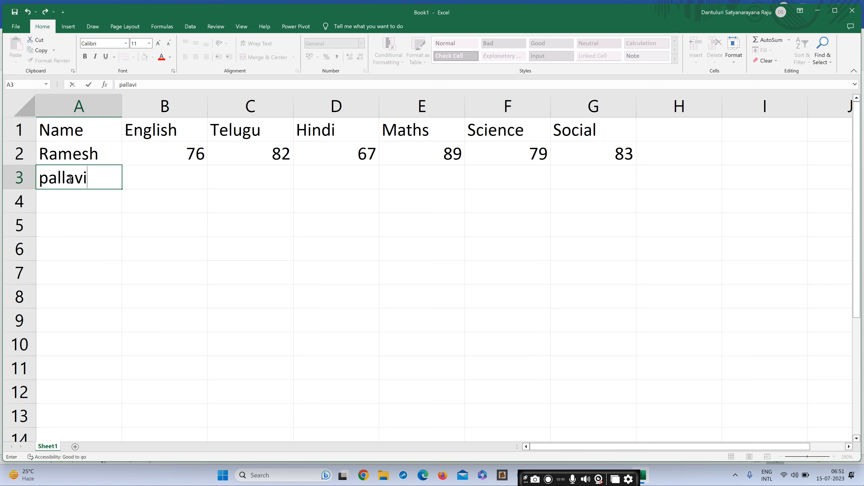
{"action": "key", "text": "Tab"}
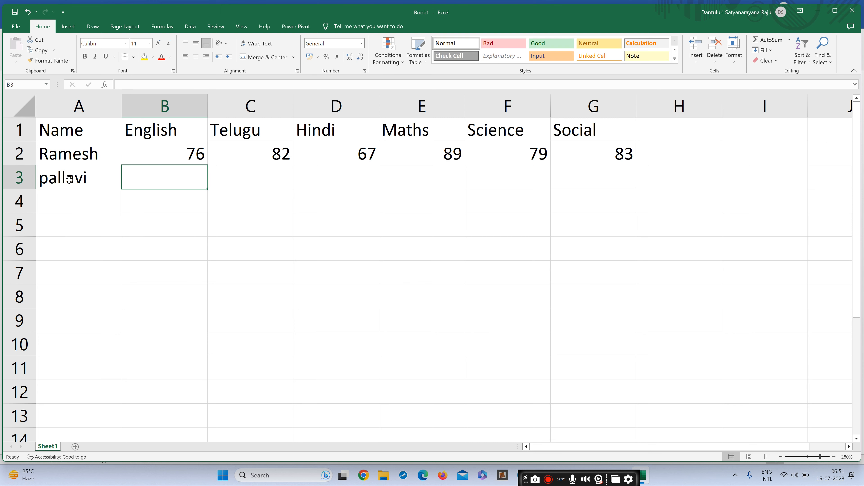
{"action": "type", "text": "84"}
{"action": "key", "text": "Tab"}
{"action": "type", "text": "97"}
{"action": "key", "text": "Tab"}
{"action": "type", "text": "8"}
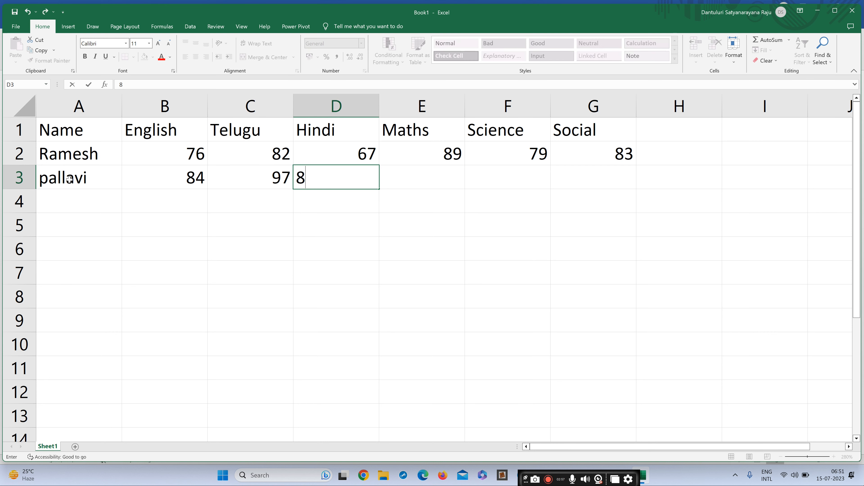
{"action": "type", "text": "9"}
{"action": "key", "text": "Tab"}
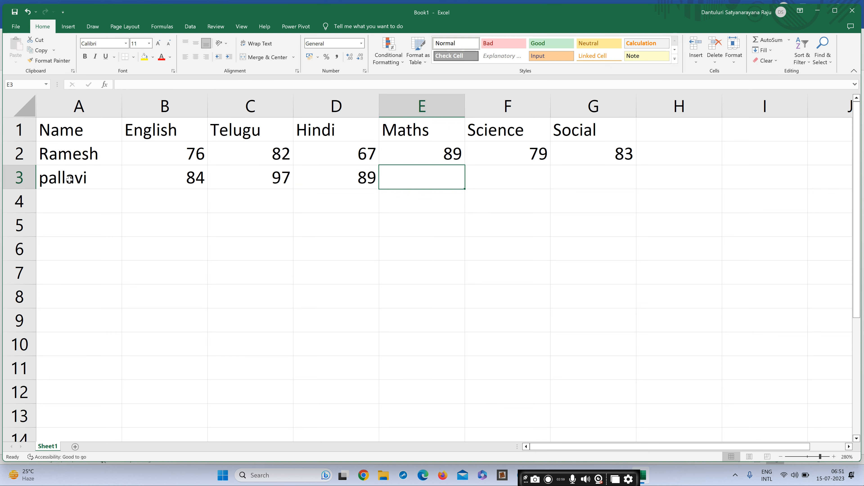
Step: Complete row 3 with marks of 97 in Maths, 85 in Science and 92 in Social
{"action": "type", "text": "97"}
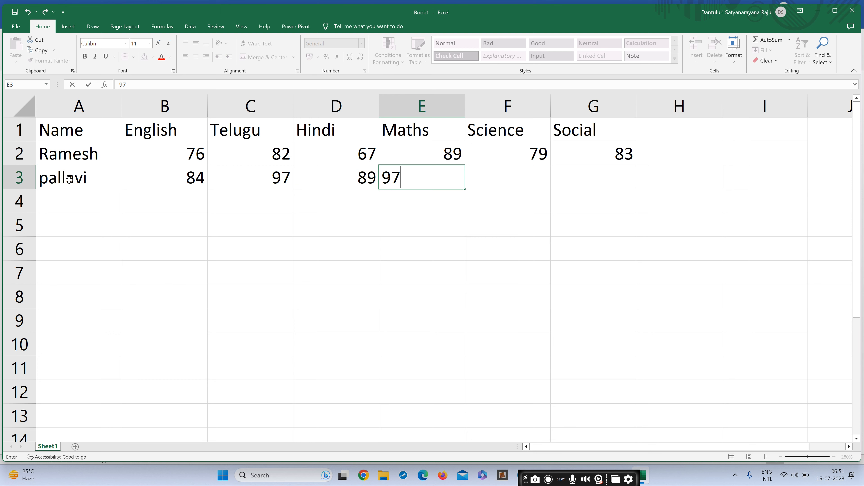
{"action": "key", "text": "Tab"}
{"action": "type", "text": "8"}
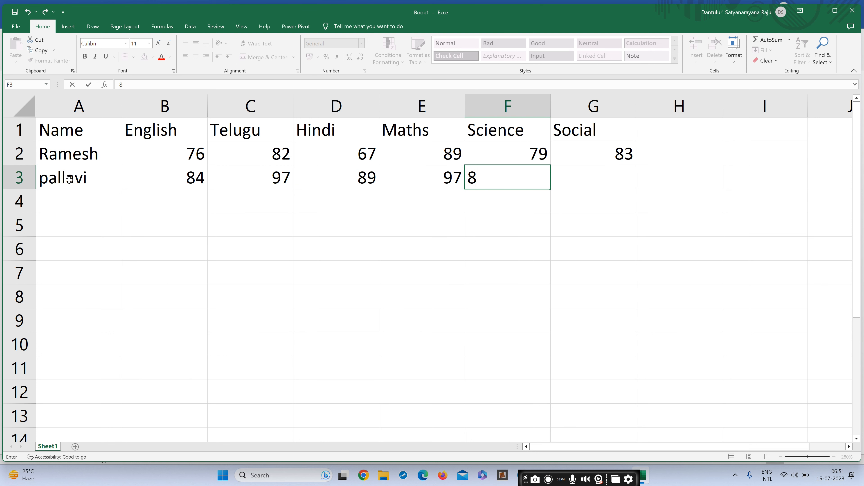
{"action": "type", "text": "5"}
{"action": "key", "text": "Tab"}
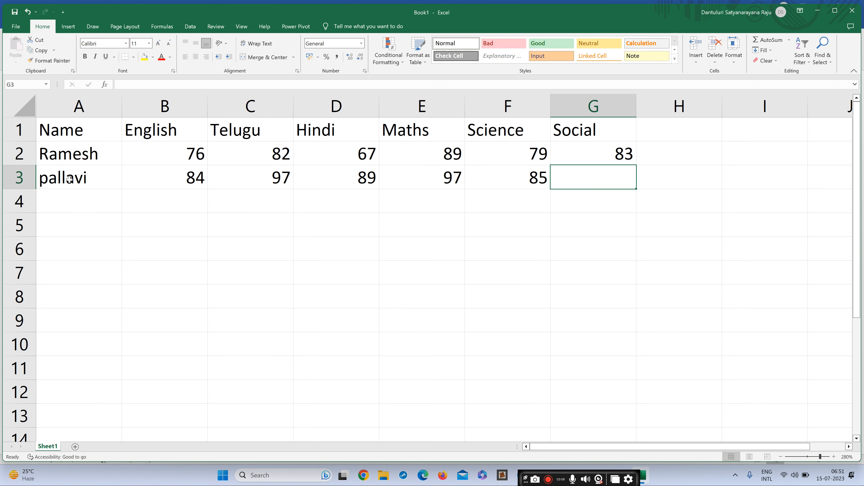
{"action": "type", "text": "92"}
{"action": "key", "text": "Return"}
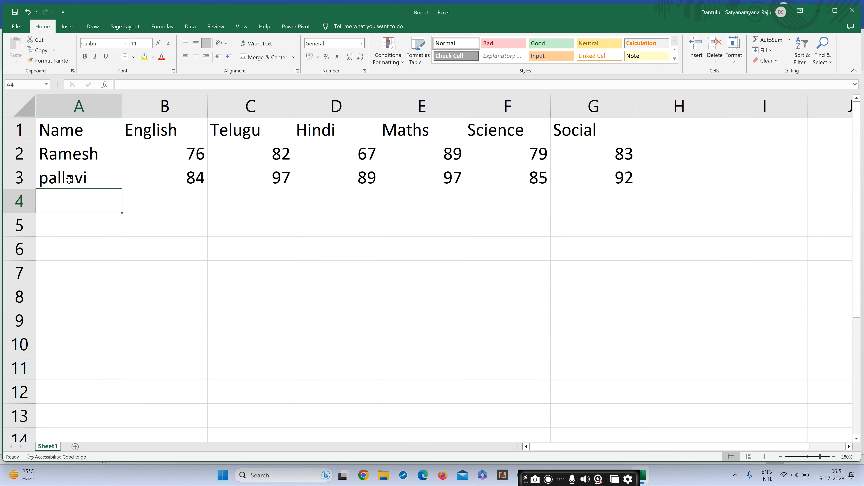
Step: Enter the third student's name in A4 with marks of 87 in English, 76 in Telugu and 82 in Hindi
{"action": "left_click", "coordinate": [69, 179]}
{"action": "left_click", "coordinate": [64, 204]}
{"action": "type", "text": "kran"}
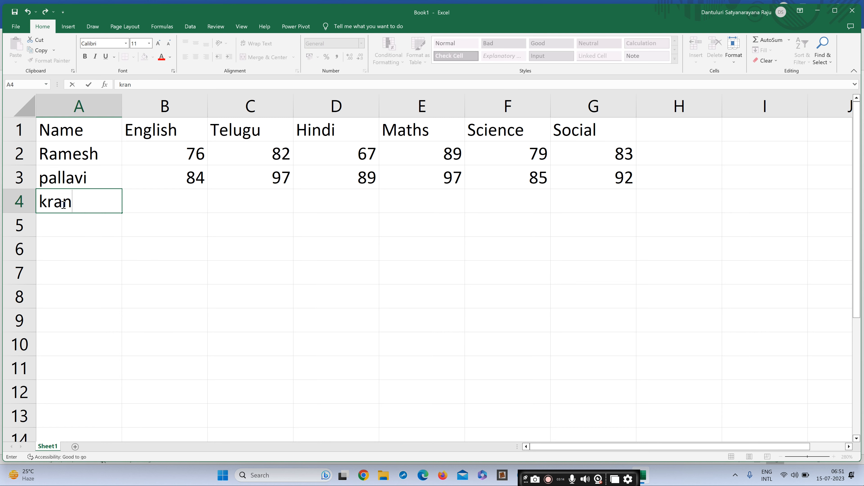
{"action": "type", "text": "thi"}
{"action": "key", "text": "Tab"}
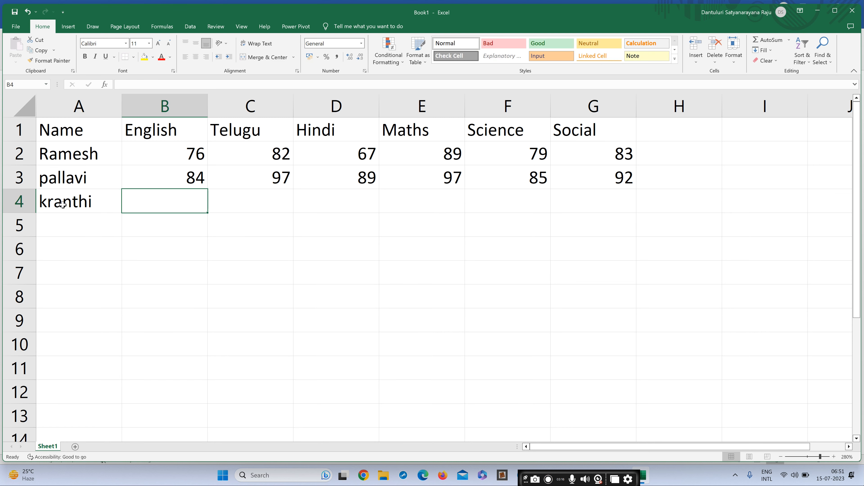
{"action": "type", "text": "87"}
{"action": "key", "text": "Tab"}
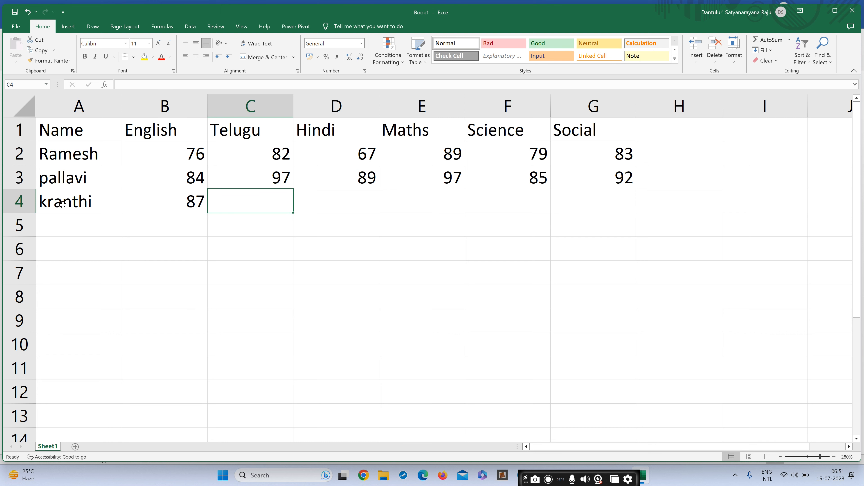
{"action": "type", "text": "76"}
{"action": "key", "text": "Tab"}
{"action": "type", "text": "8"}
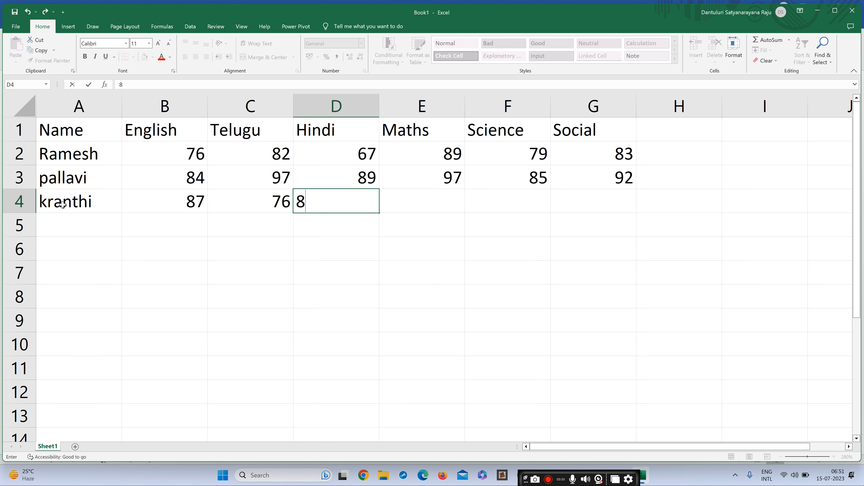
{"action": "type", "text": "2"}
{"action": "key", "text": "Tab"}
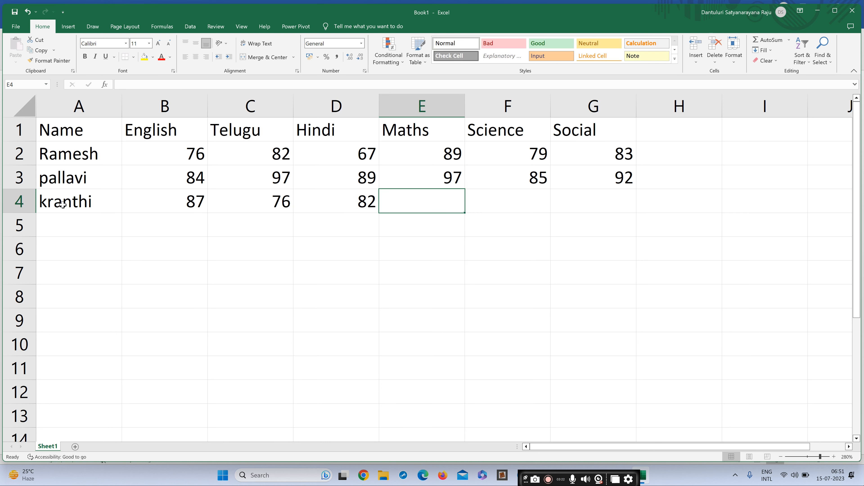
Step: Complete row 4 with marks of 91 in Maths, 82 in Science and 79 in Social
{"action": "type", "text": "91"}
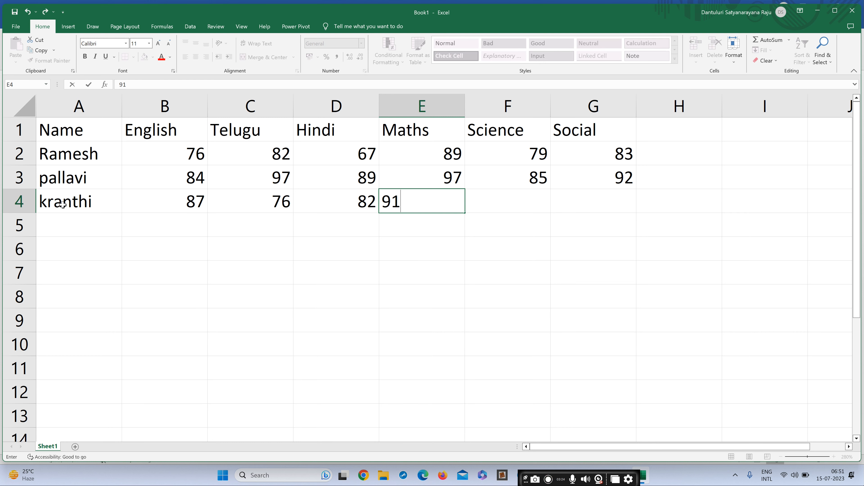
{"action": "key", "text": "Tab"}
{"action": "type", "text": "82"}
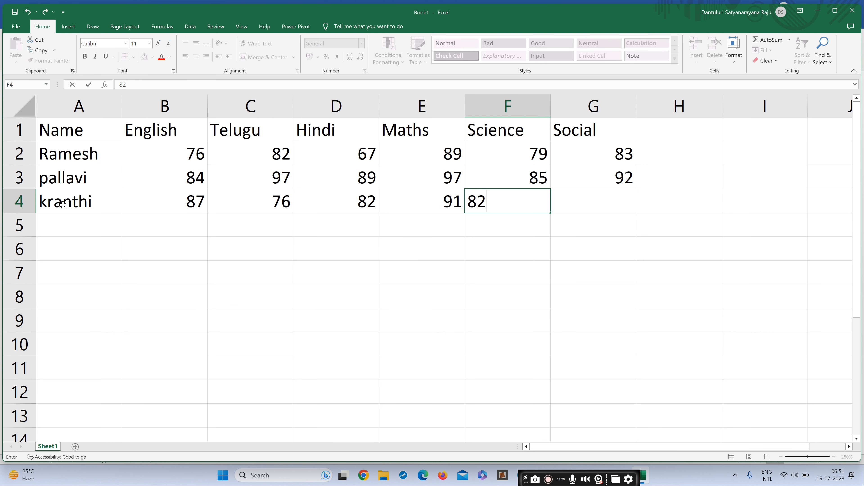
{"action": "key", "text": "Tab"}
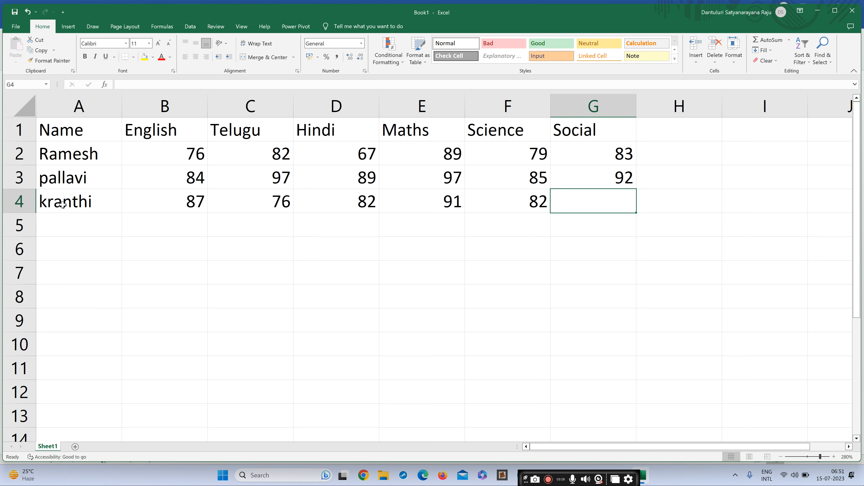
{"action": "type", "text": "79"}
{"action": "key", "text": "Return"}
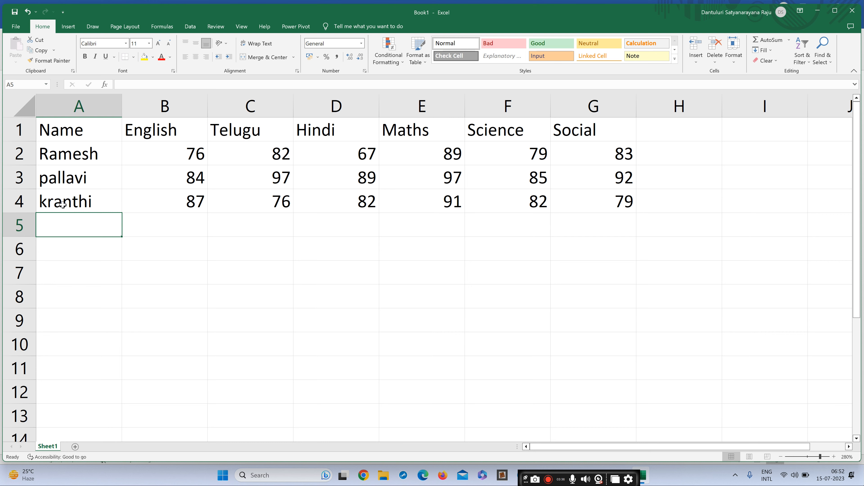
Step: Enter the fourth student's name in A5 with marks of 83 in English, 79 in Telugu and 78 in Hindi
{"action": "type", "text": "suresh"}
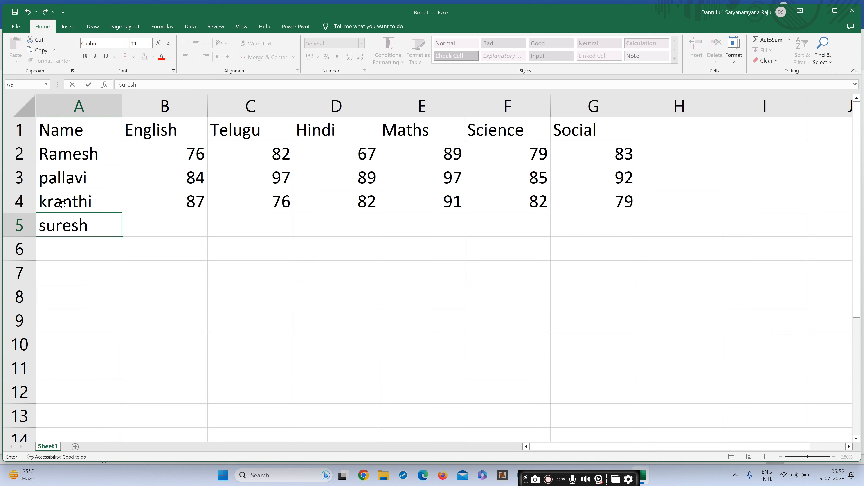
{"action": "key", "text": "Tab"}
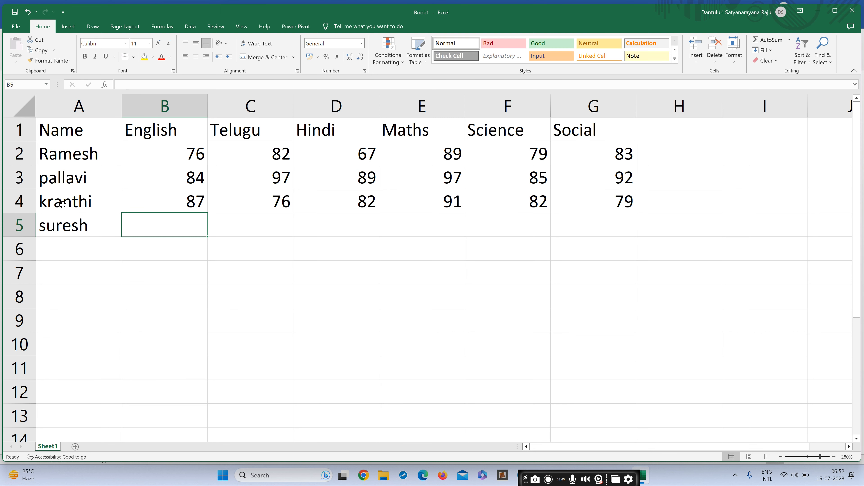
{"action": "type", "text": "83"}
{"action": "key", "text": "Tab"}
{"action": "type", "text": "79"}
{"action": "key", "text": "Tab"}
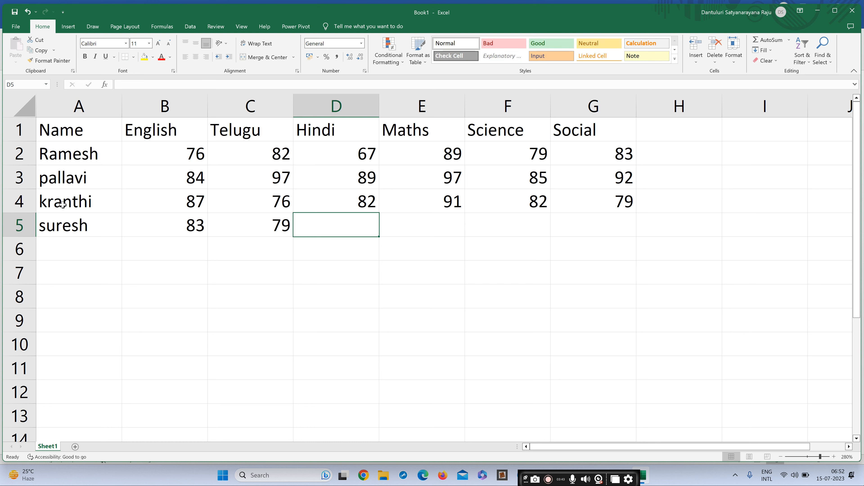
{"action": "type", "text": "78"}
{"action": "key", "text": "Tab"}
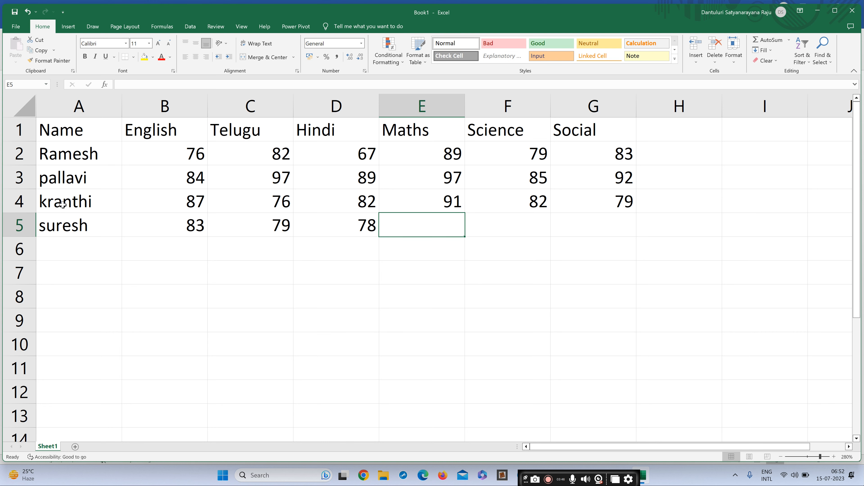
Step: Complete row 5 with marks of 89 in Maths, 67 in Science and 87 in Social
{"action": "type", "text": "89"}
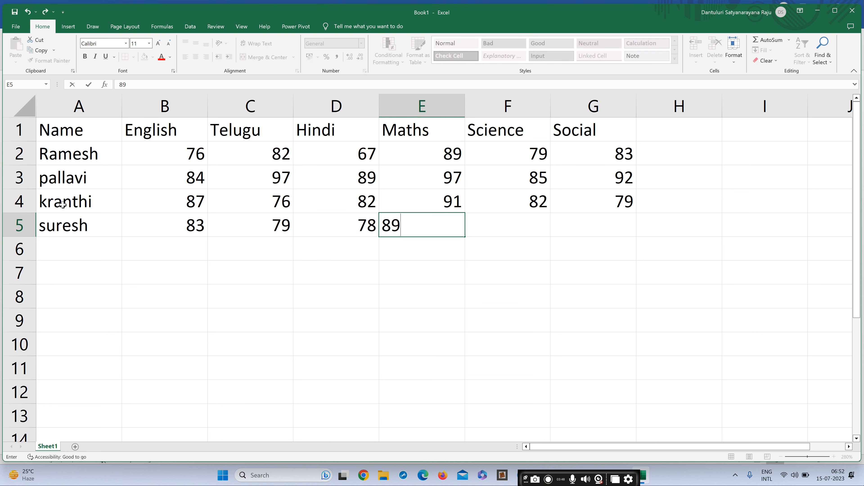
{"action": "key", "text": "Tab"}
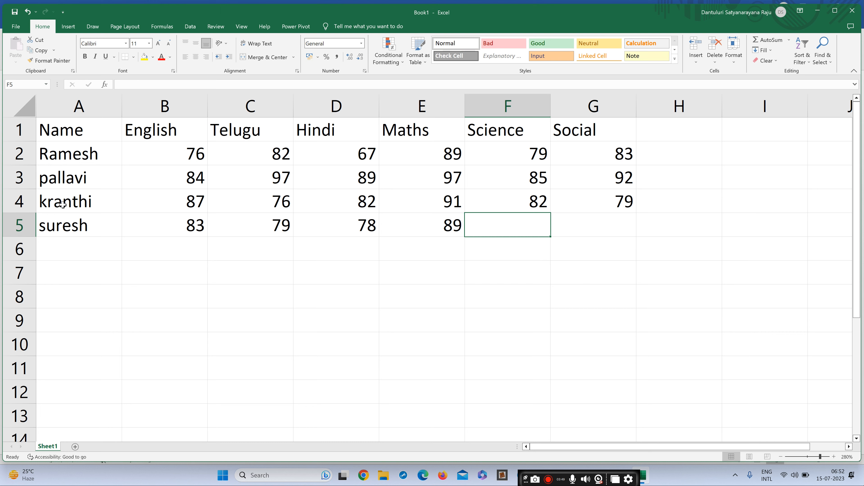
{"action": "type", "text": "67"}
{"action": "key", "text": "Tab"}
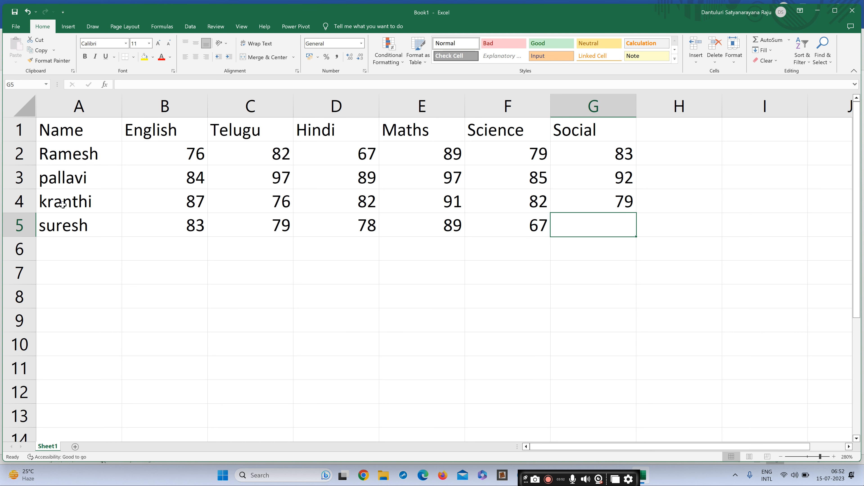
{"action": "type", "text": "87"}
{"action": "key", "text": "Return"}
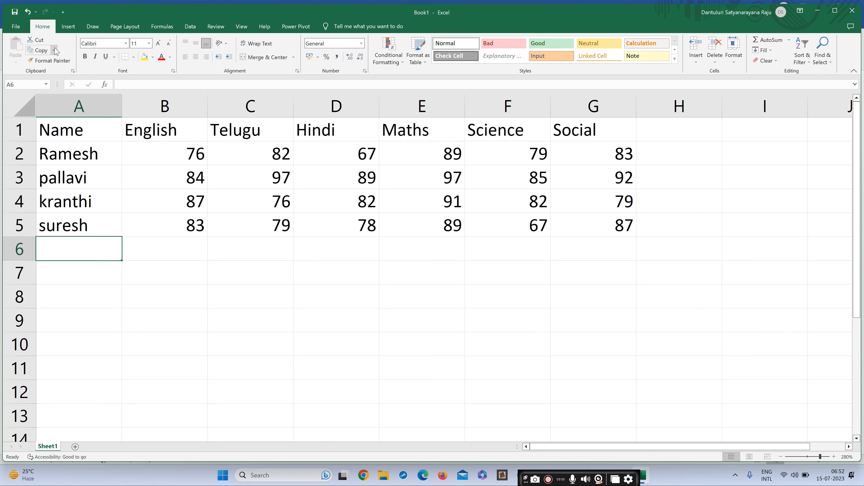
Step: Create a PivotTable from the marks range A1:G5, placed in the existing worksheet at A6
{"action": "left_click", "coordinate": [66, 27]}
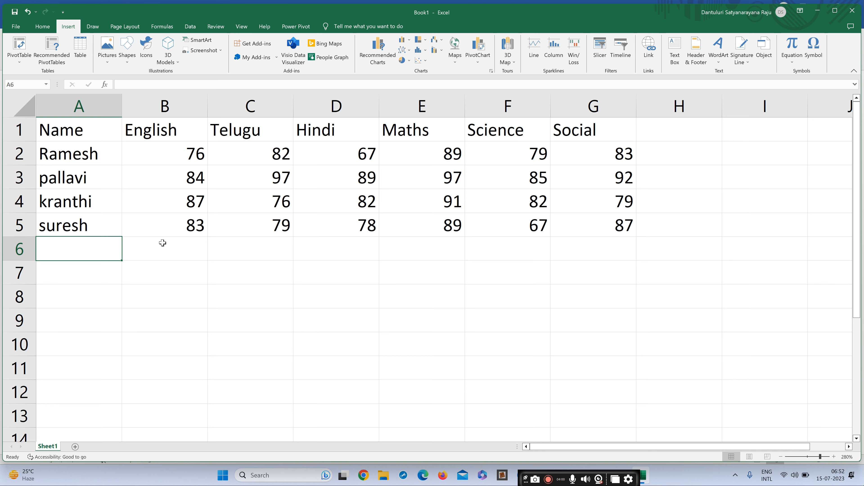
{"action": "key", "text": "super+plus"}
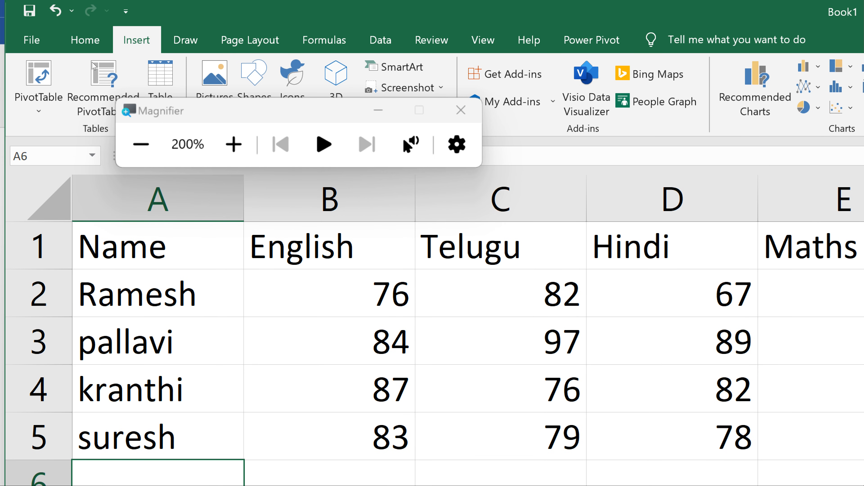
{"action": "left_click_drag", "start_coordinate": [102, 57], "coordinate": [218, 64]}
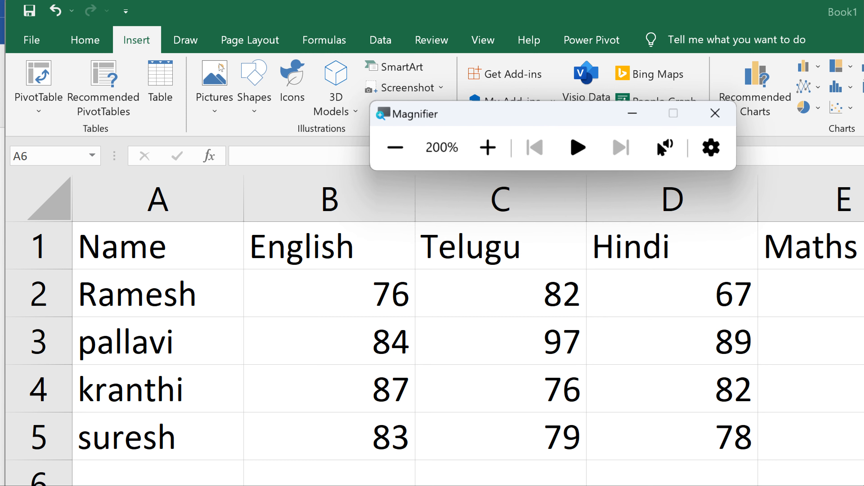
{"action": "left_click", "coordinate": [20, 63]}
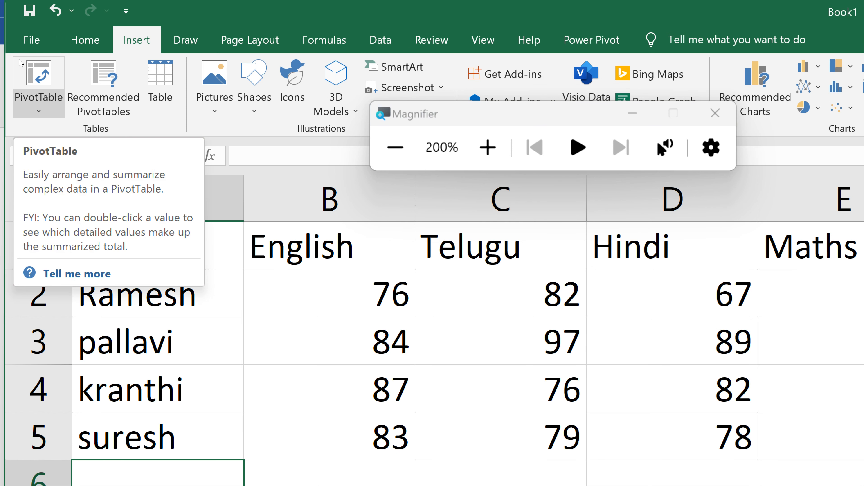
{"action": "left_click", "coordinate": [20, 63]}
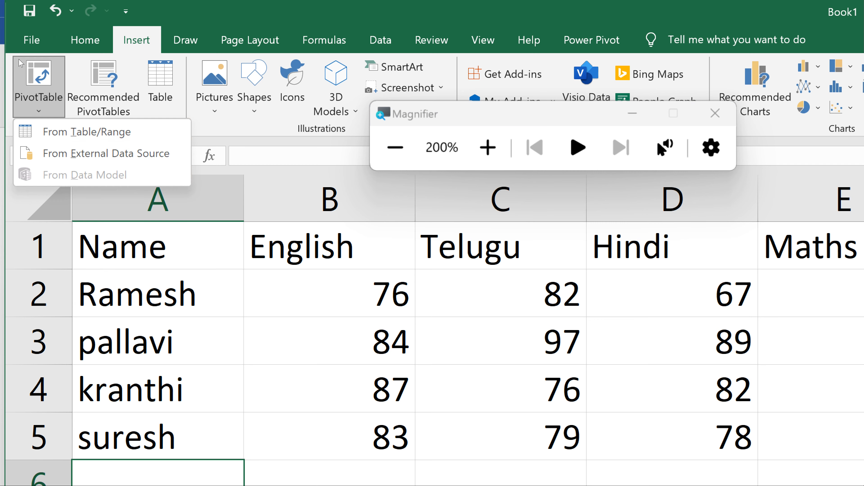
{"action": "left_click", "coordinate": [78, 132]}
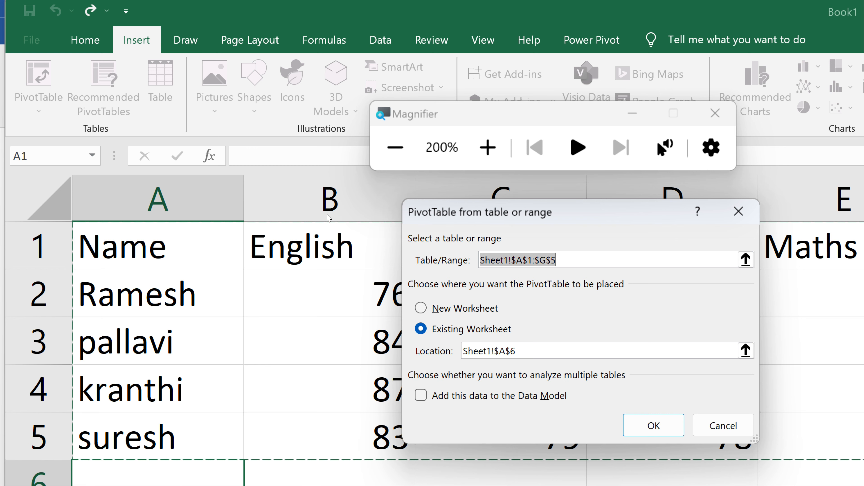
{"action": "key", "text": "Return"}
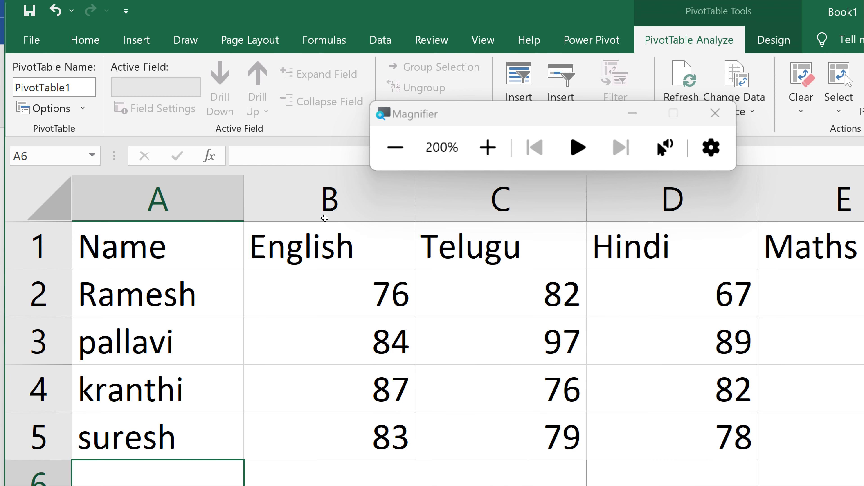
{"action": "left_click", "coordinate": [367, 67]}
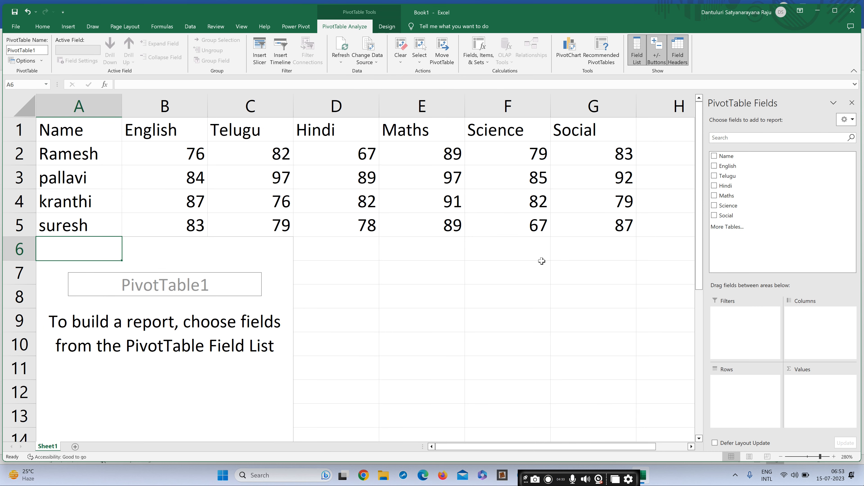
Step: Add the Name, English, Telugu, Hindi, Maths, Science and Social fields to the PivotTable
{"action": "left_click", "coordinate": [714, 158]}
{"action": "left_click", "coordinate": [715, 166]}
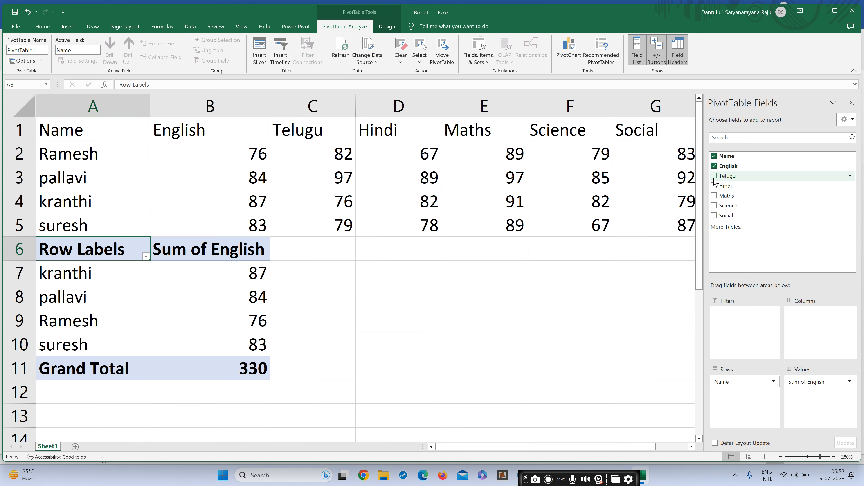
{"action": "left_click", "coordinate": [715, 176]}
{"action": "left_click", "coordinate": [714, 186]}
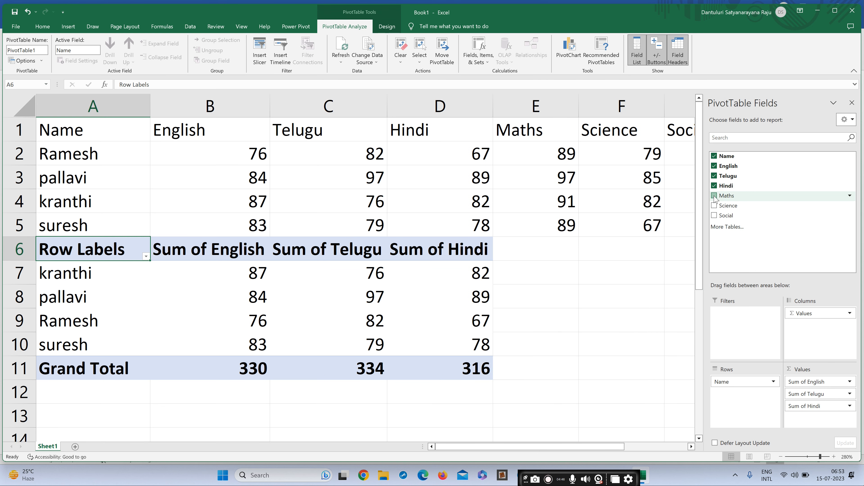
{"action": "left_click", "coordinate": [714, 196]}
{"action": "left_click", "coordinate": [714, 206]}
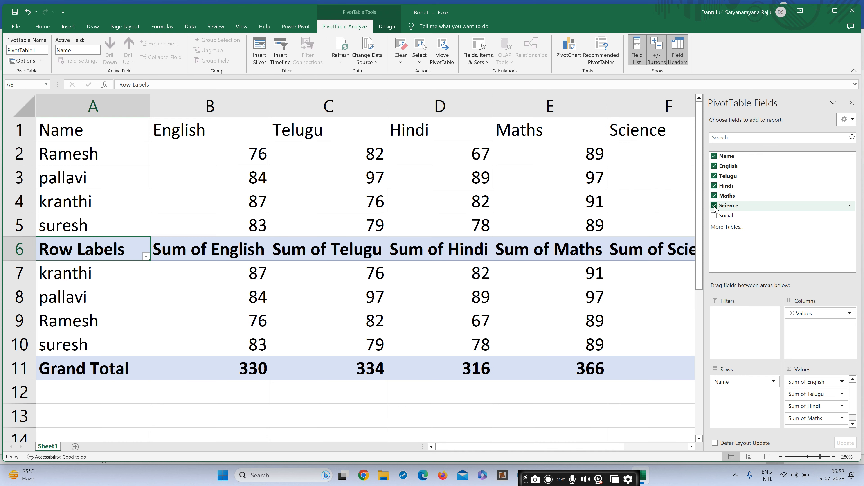
{"action": "left_click", "coordinate": [714, 216]}
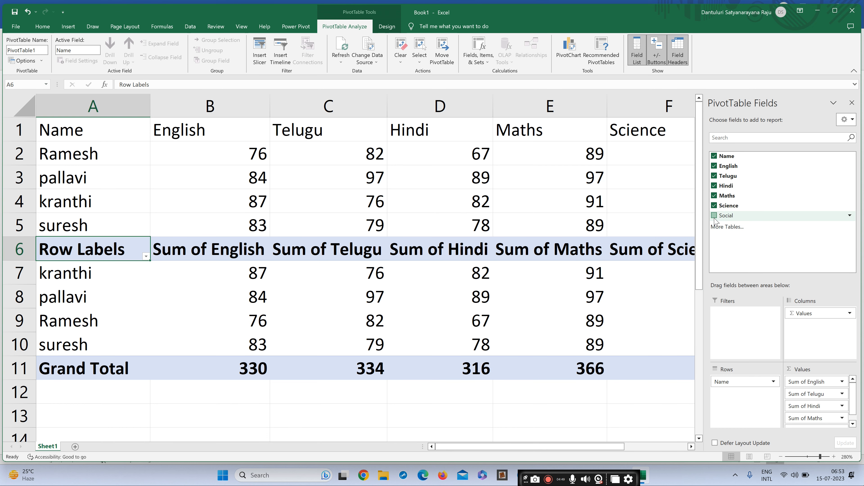
Step: Close the PivotTable field list and select the Maths grand total in E11
{"action": "left_click", "coordinate": [742, 227]}
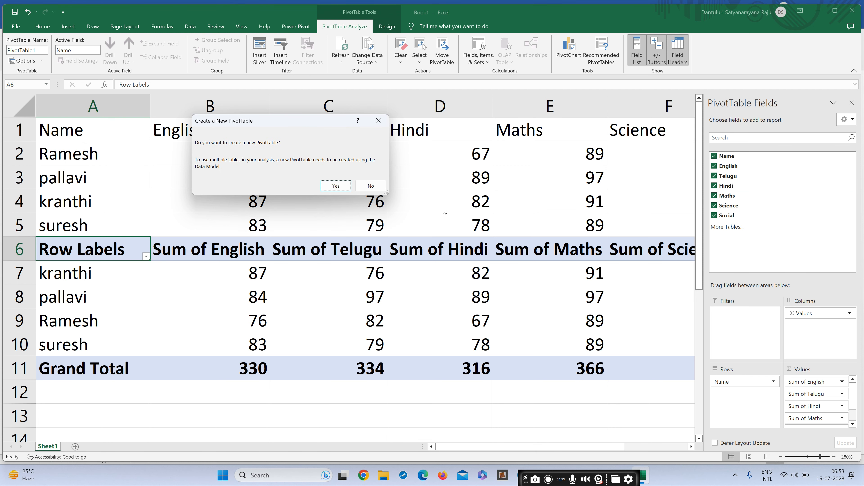
{"action": "left_click", "coordinate": [379, 120]}
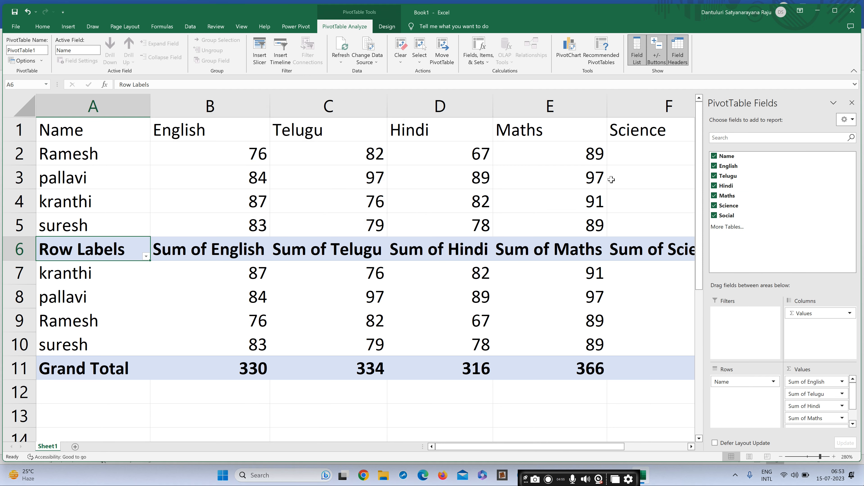
{"action": "left_click", "coordinate": [852, 103]}
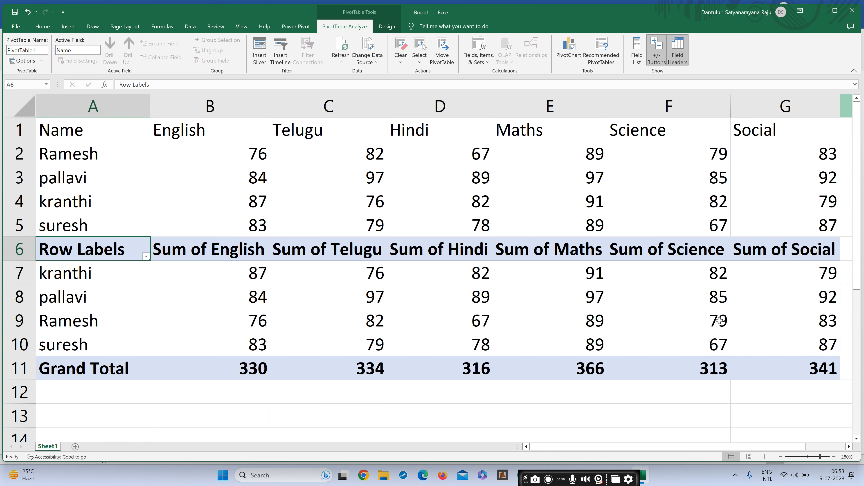
{"action": "left_click_drag", "start_coordinate": [614, 447], "coordinate": [587, 450]}
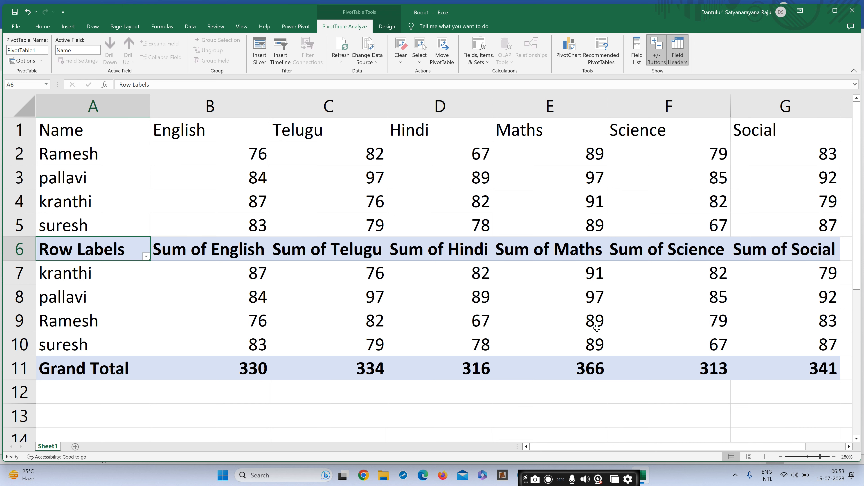
{"action": "left_click", "coordinate": [592, 377]}
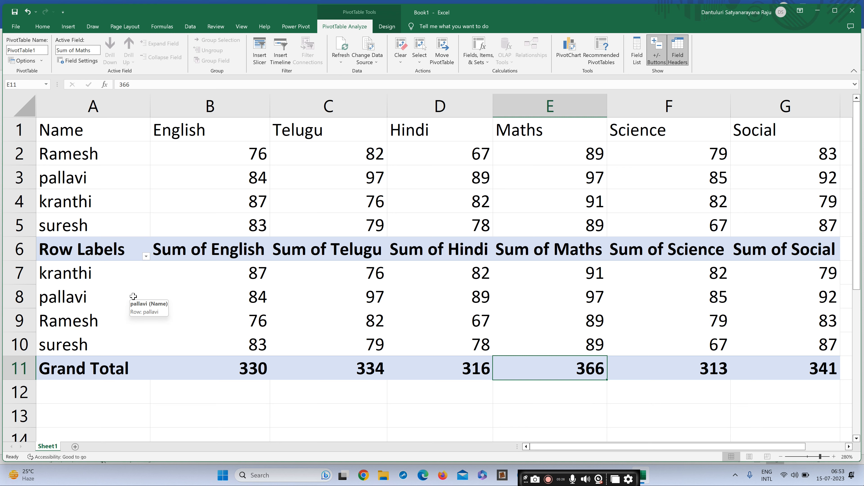
Step: Add a new blank worksheet to the workbook
{"action": "left_click", "coordinate": [67, 28]}
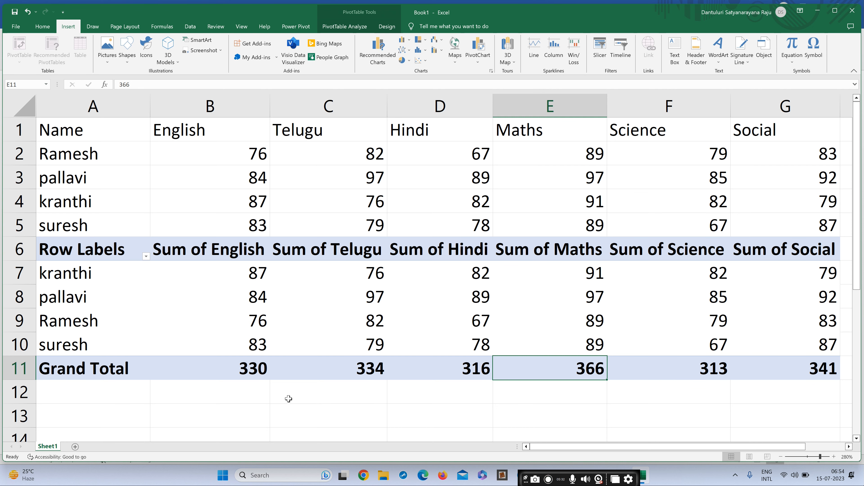
{"action": "left_click", "coordinate": [76, 448]}
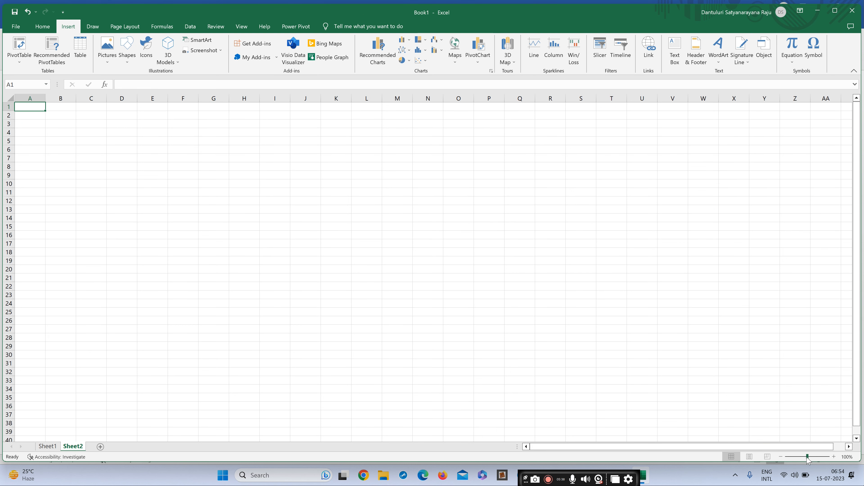
{"action": "left_click_drag", "start_coordinate": [823, 458], "coordinate": [824, 458]}
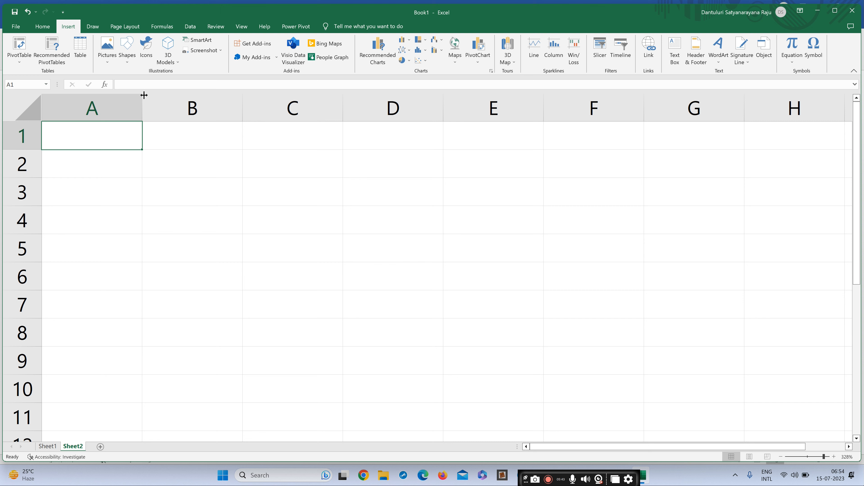
Step: Insert the icons picture from the device's Pictures folder into Sheet2 and give it a thick black frame style
{"action": "left_click", "coordinate": [110, 60]}
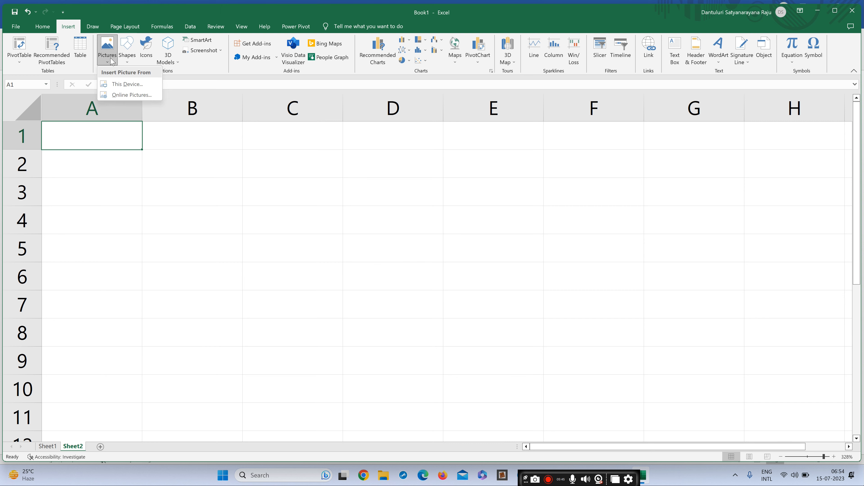
{"action": "left_click", "coordinate": [115, 82]}
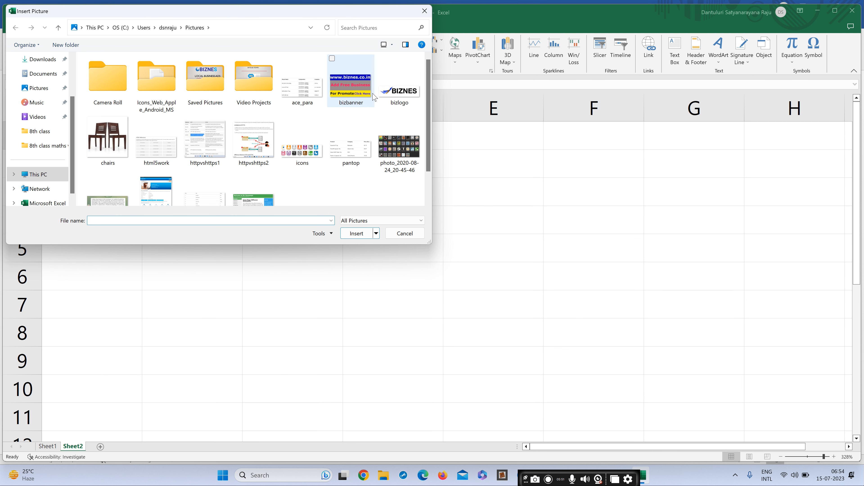
{"action": "left_click", "coordinate": [301, 156]}
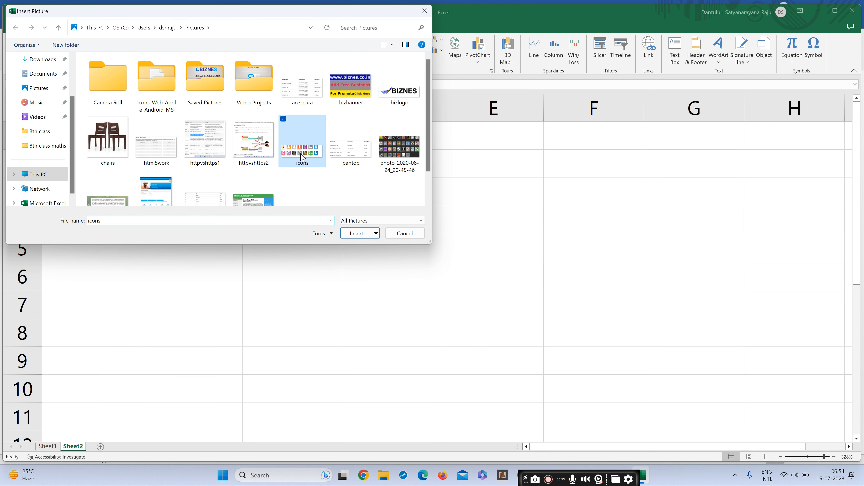
{"action": "left_click", "coordinate": [352, 233]}
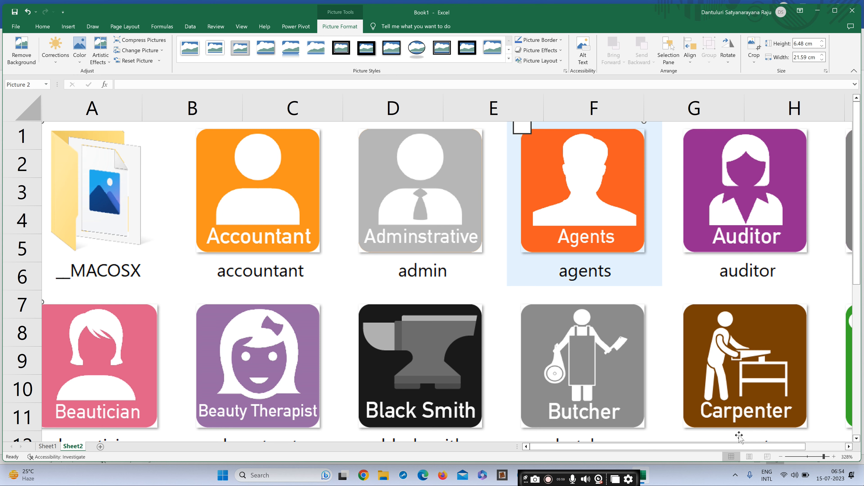
{"action": "double_click", "coordinate": [781, 457]}
{"action": "double_click", "coordinate": [781, 458]}
{"action": "triple_click", "coordinate": [780, 457]}
{"action": "double_click", "coordinate": [781, 457]}
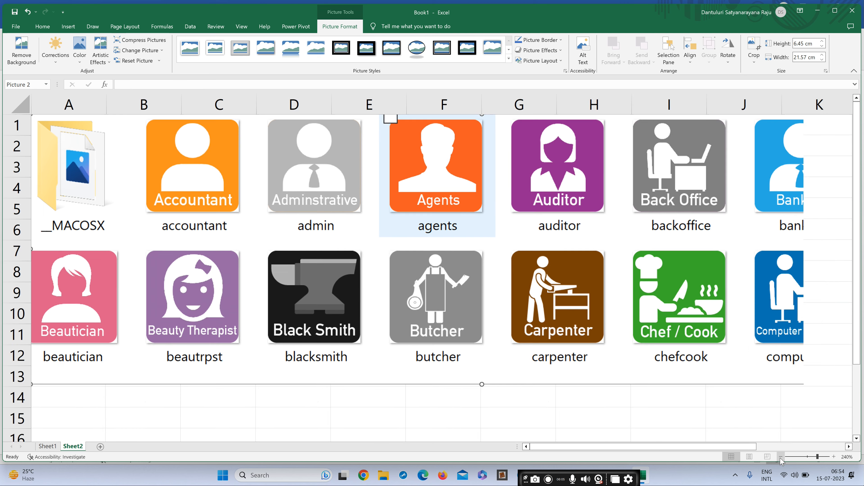
{"action": "left_click", "coordinate": [780, 458]}
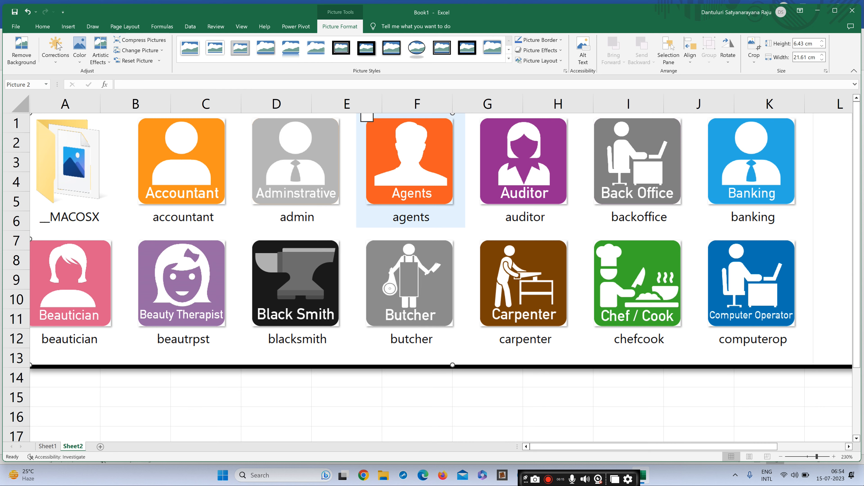
Step: Draw a thought bubble callout about 3.72 cm wide and 3.31 cm high below the picture, starting near row 14
{"action": "left_click", "coordinate": [66, 29]}
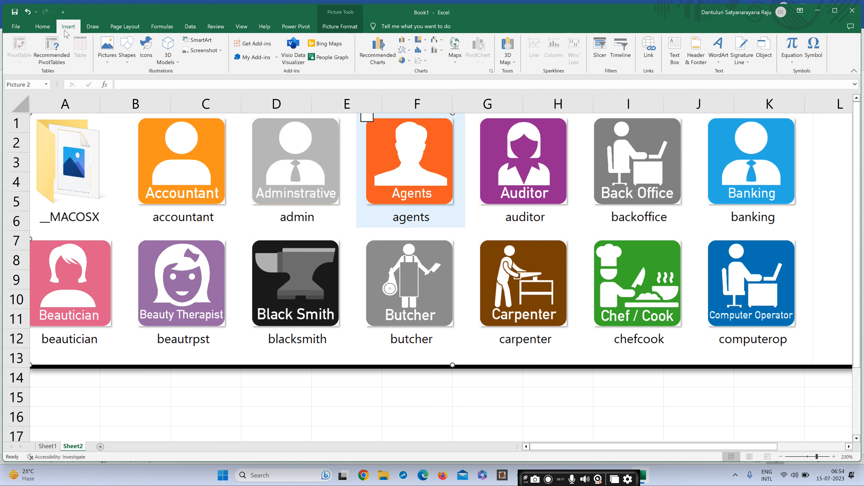
{"action": "left_click", "coordinate": [134, 58]}
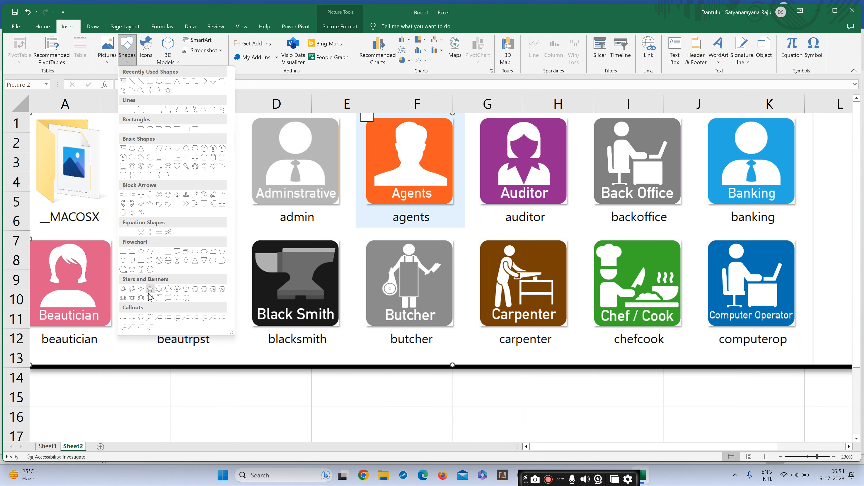
{"action": "left_click", "coordinate": [151, 317]}
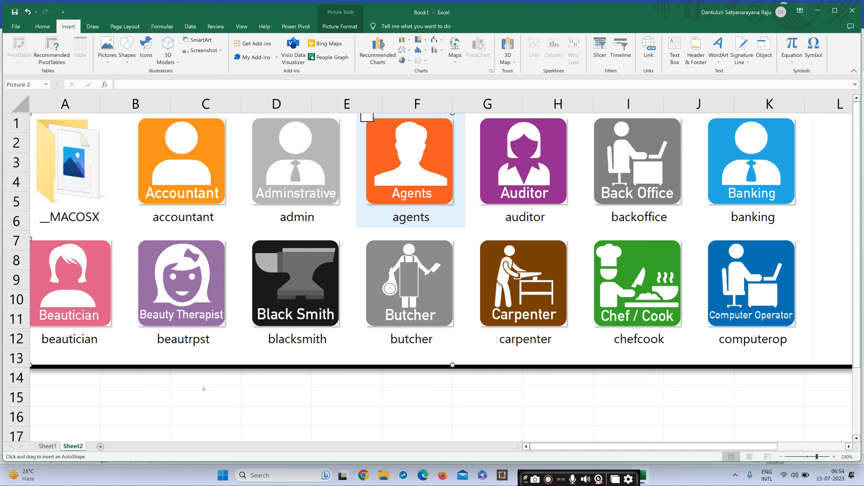
{"action": "left_click_drag", "start_coordinate": [188, 374], "coordinate": [334, 446]}
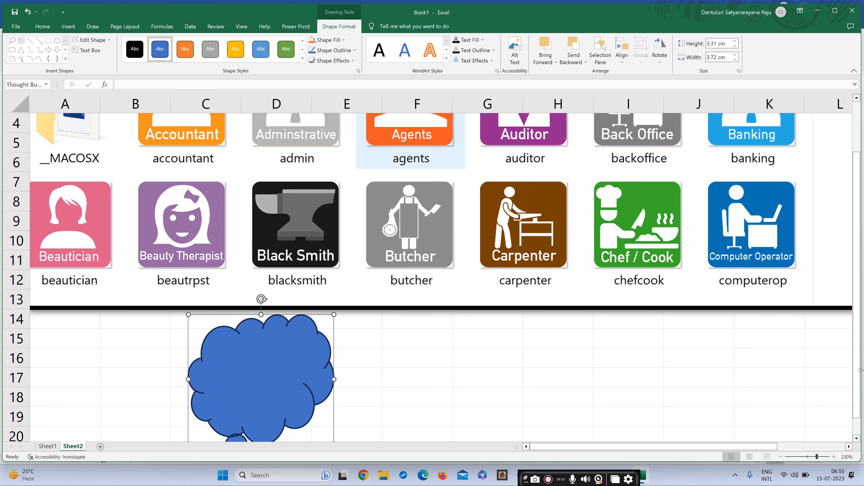
Step: Apply the gold shape style to the thought bubble and add the text "today" inside it
{"action": "left_click_drag", "start_coordinate": [861, 371], "coordinate": [861, 388]}
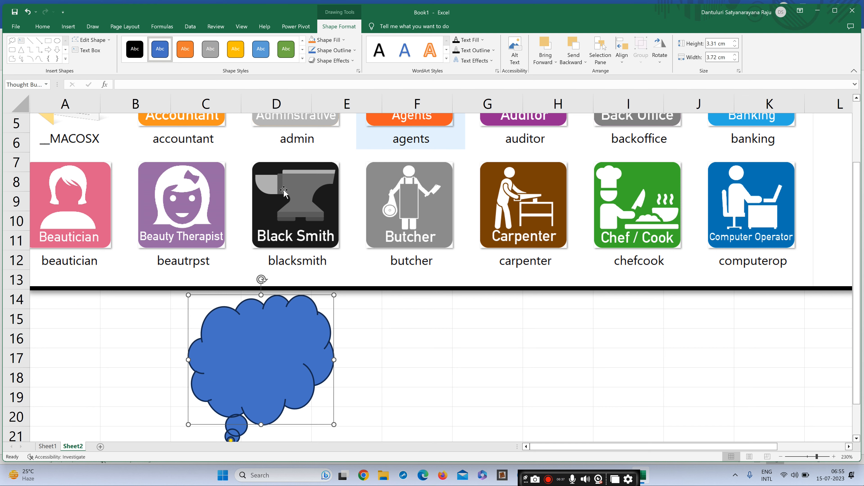
{"action": "left_click", "coordinate": [236, 51]}
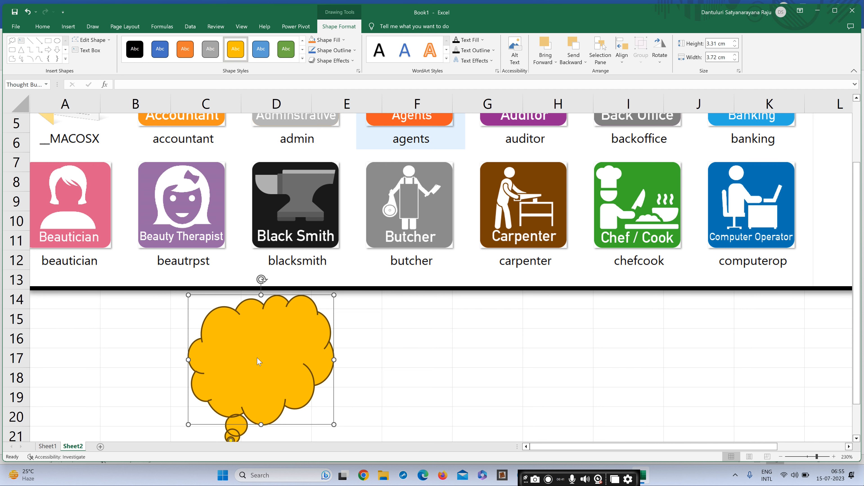
{"action": "right_click", "coordinate": [257, 358]}
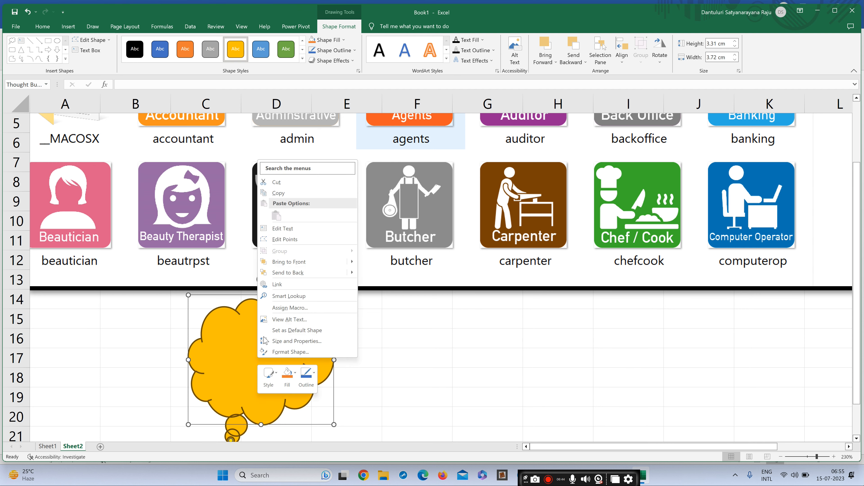
{"action": "left_click", "coordinate": [275, 229]}
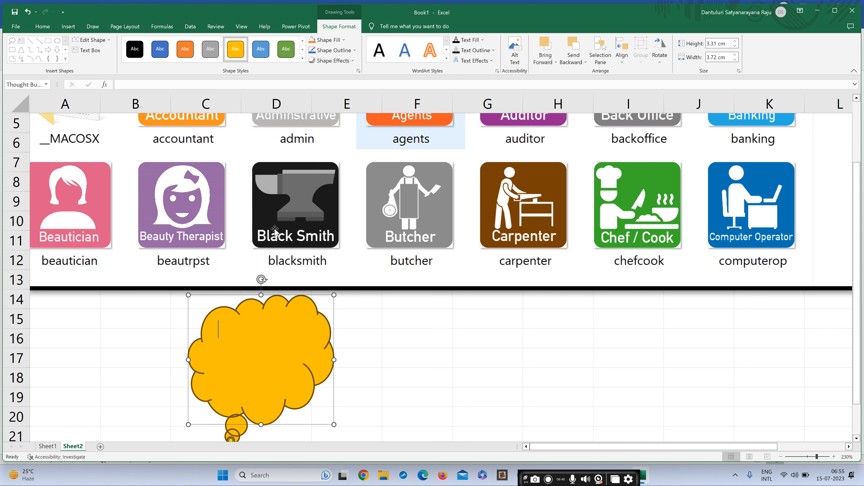
{"action": "type", "text": "today"}
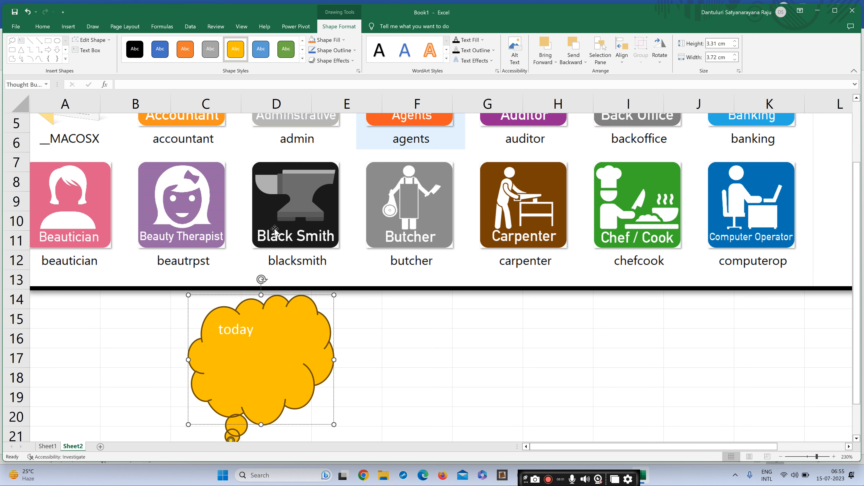
Step: Shift the thought bubble slightly to the left and set its "today" text to font size 20
{"action": "left_click_drag", "start_coordinate": [259, 335], "coordinate": [228, 334]}
{"action": "left_click", "coordinate": [221, 330]}
{"action": "left_click_drag", "start_coordinate": [221, 331], "coordinate": [189, 332]}
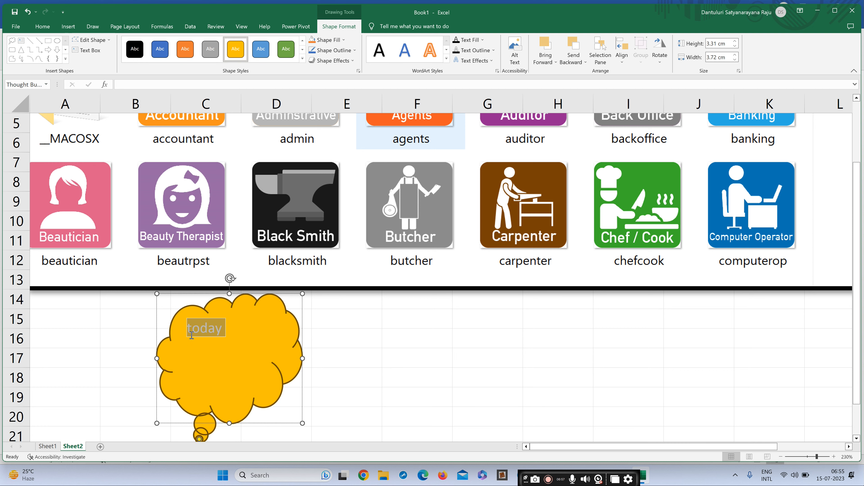
{"action": "left_click", "coordinate": [63, 33]}
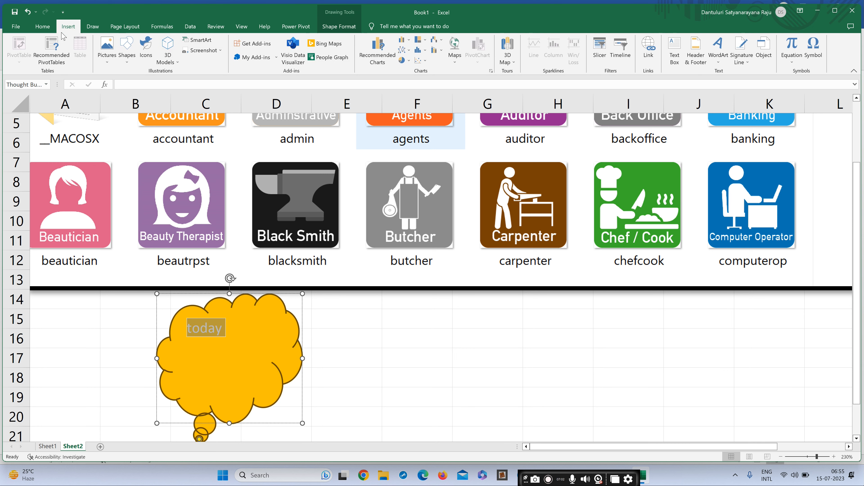
{"action": "left_click", "coordinate": [44, 27]}
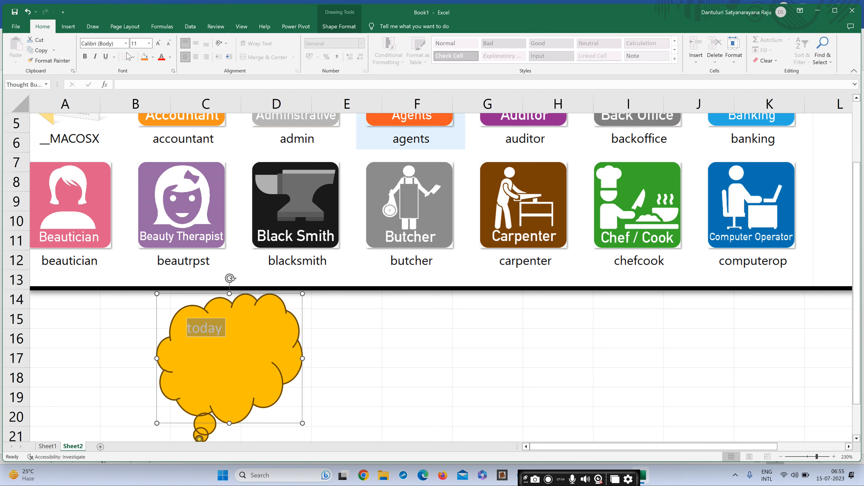
{"action": "left_click", "coordinate": [158, 43]}
{"action": "left_click", "coordinate": [158, 44]}
{"action": "left_click", "coordinate": [158, 43]}
{"action": "left_click", "coordinate": [158, 43]}
{"action": "left_click", "coordinate": [158, 43]}
{"action": "left_click", "coordinate": [158, 44]}
{"action": "left_click", "coordinate": [158, 44]}
{"action": "left_click", "coordinate": [159, 43]}
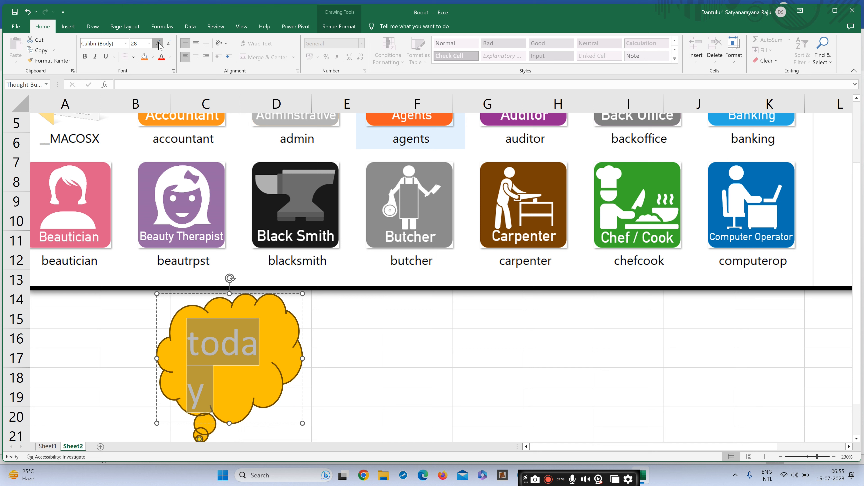
{"action": "left_click", "coordinate": [159, 44]}
{"action": "left_click", "coordinate": [158, 43]}
{"action": "left_click", "coordinate": [158, 44]}
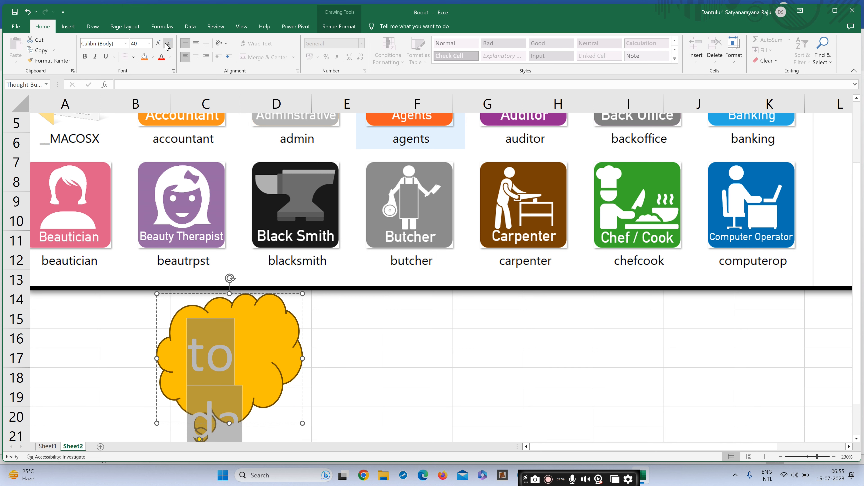
{"action": "left_click", "coordinate": [168, 43]}
{"action": "left_click", "coordinate": [168, 43]}
{"action": "left_click", "coordinate": [167, 43]}
{"action": "left_click", "coordinate": [167, 43]}
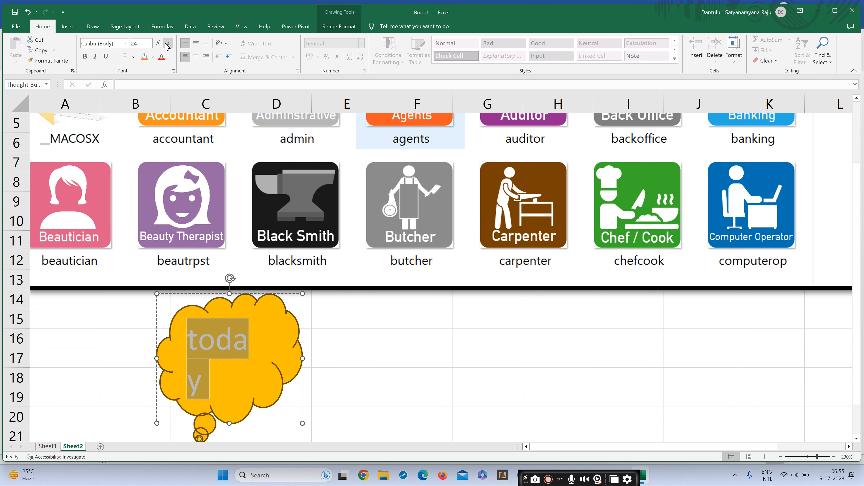
{"action": "left_click", "coordinate": [168, 43]}
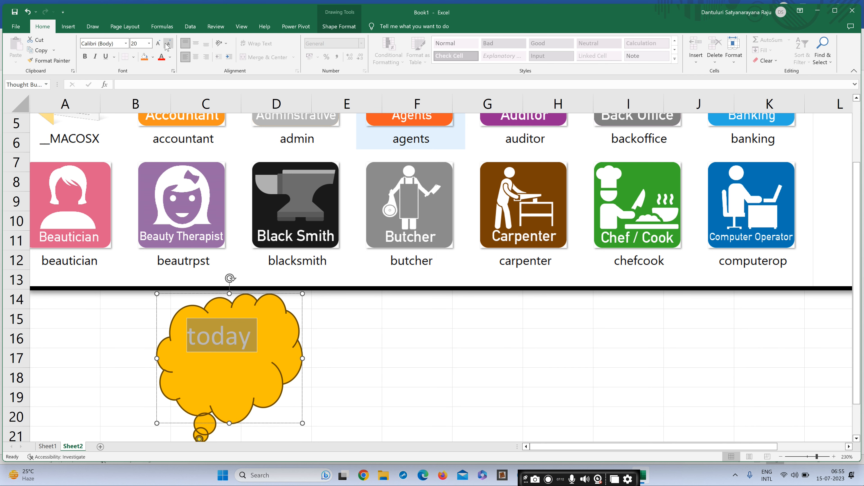
{"action": "left_click", "coordinate": [349, 332]}
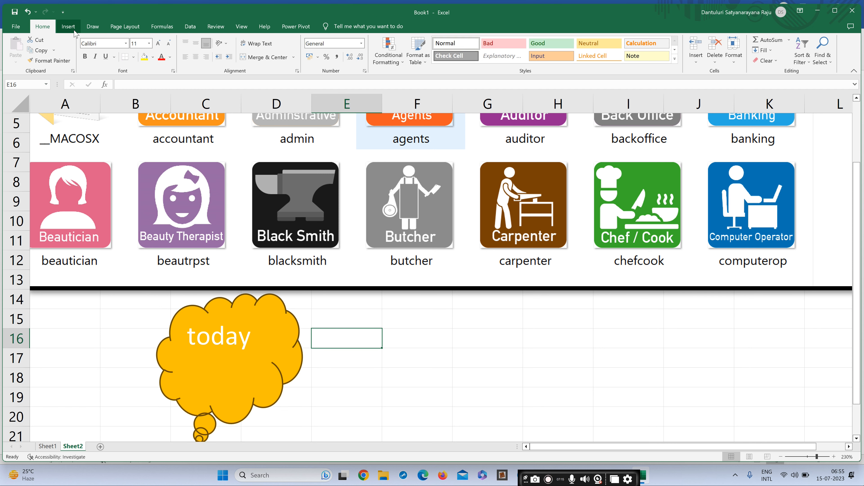
Step: Insert the crocodile icon from the Animals category at cell E16
{"action": "left_click", "coordinate": [68, 26]}
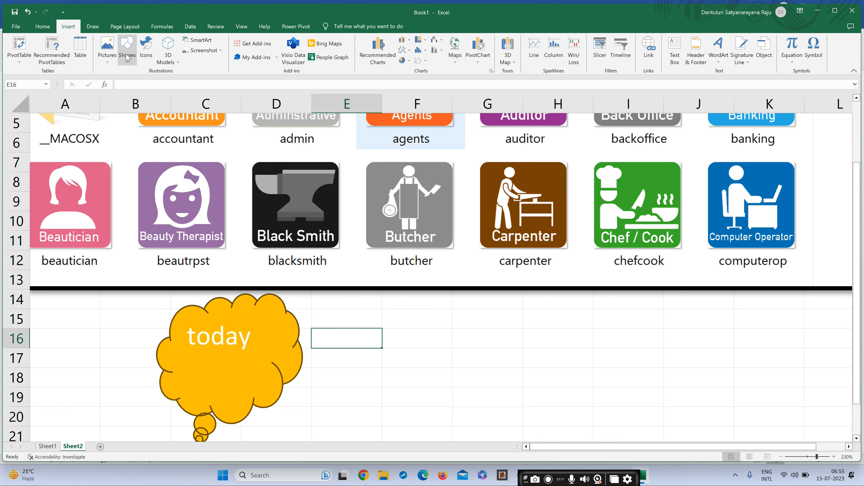
{"action": "left_click", "coordinate": [145, 61]}
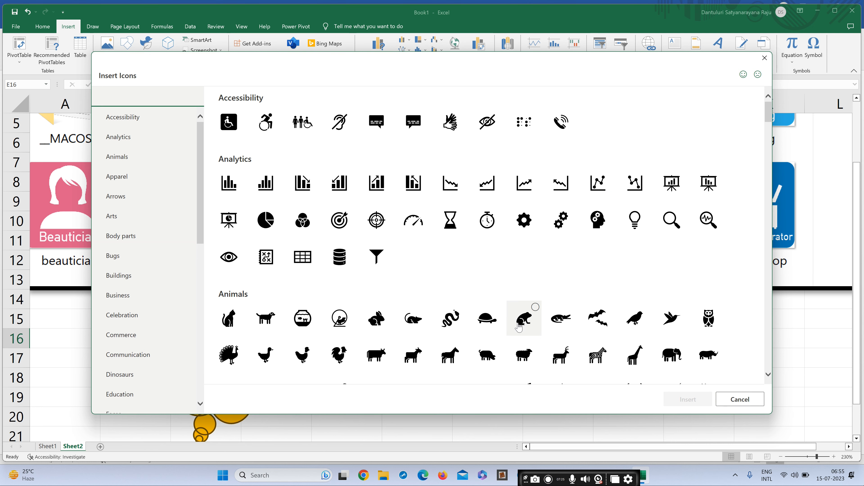
{"action": "left_click", "coordinate": [559, 326]}
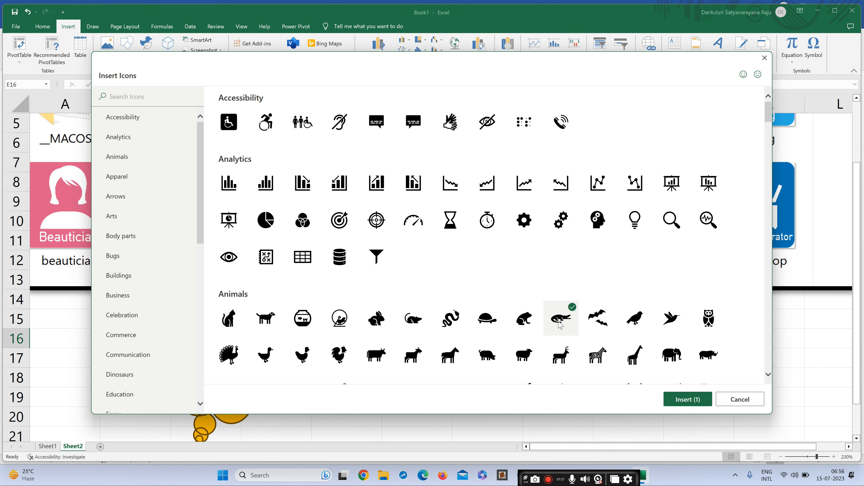
{"action": "left_click", "coordinate": [690, 400]}
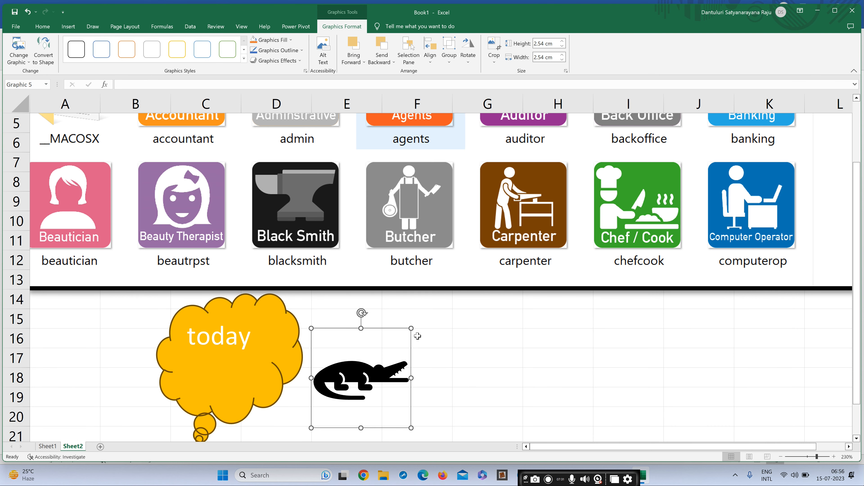
Step: Enlarge the crocodile icon to about 5.89 cm square and style it with a blue outline and red fill
{"action": "left_click_drag", "start_coordinate": [411, 328], "coordinate": [542, 197]}
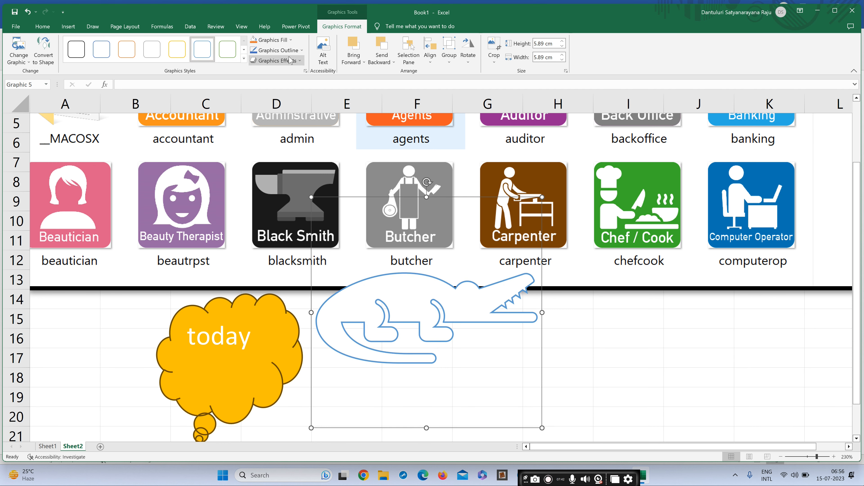
{"action": "left_click", "coordinate": [291, 40]}
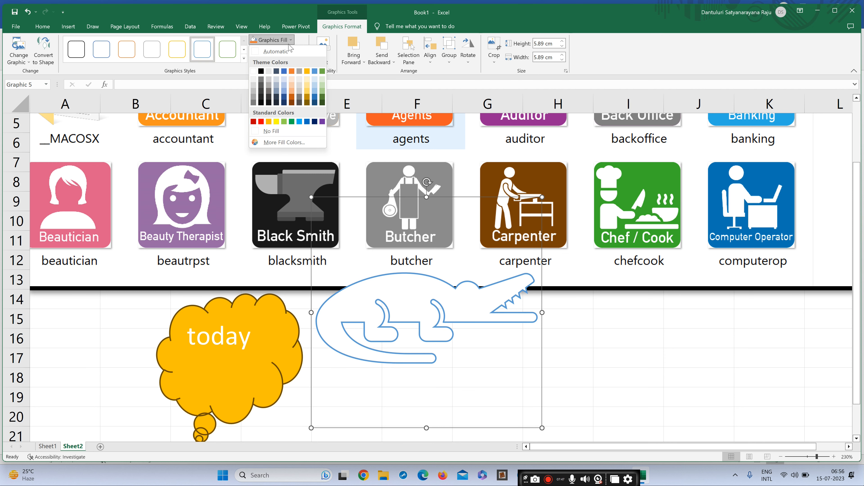
{"action": "left_click", "coordinate": [263, 121]}
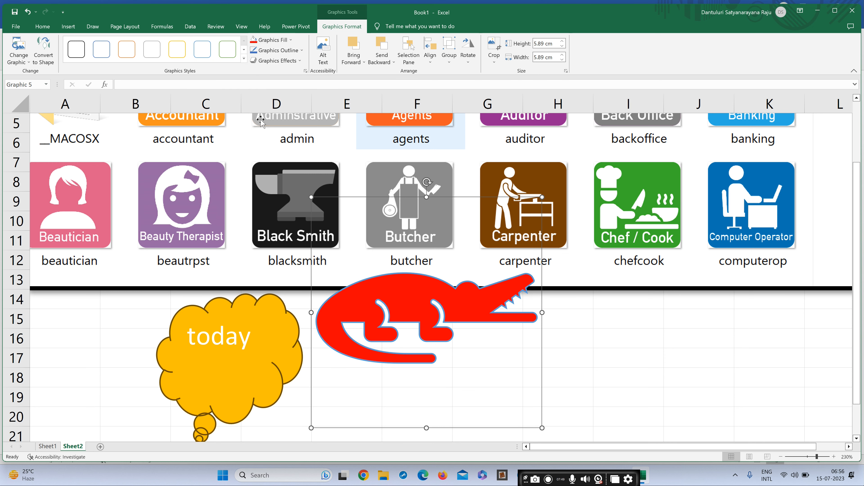
{"action": "left_click", "coordinate": [608, 333]}
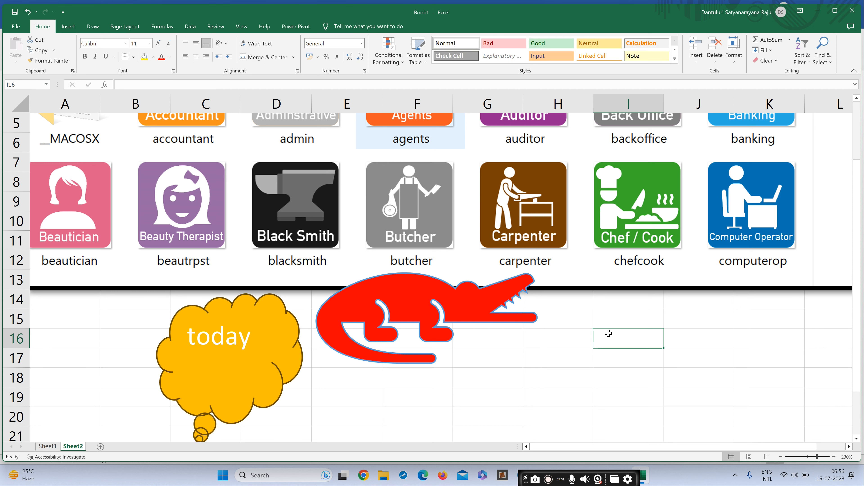
Step: Insert the blue shark-costume avatar on the tan background from the Avatars category of the stock 3D models
{"action": "left_click", "coordinate": [69, 26]}
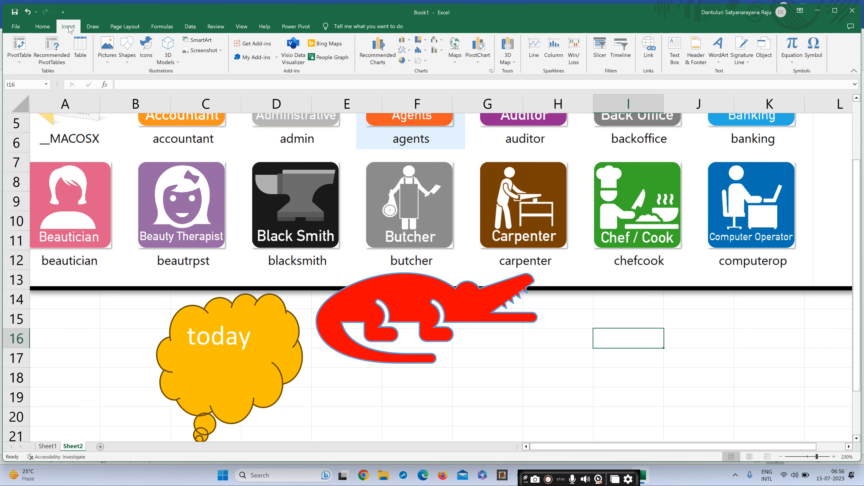
{"action": "left_click", "coordinate": [171, 62]}
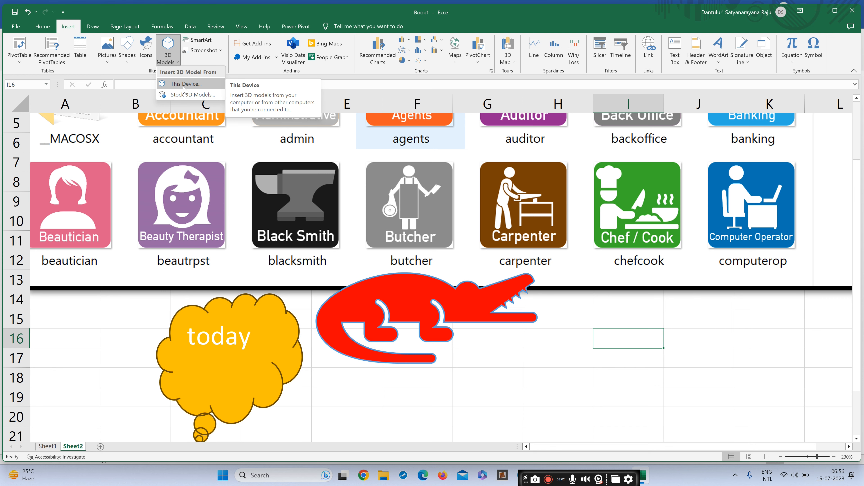
{"action": "left_click", "coordinate": [186, 95]}
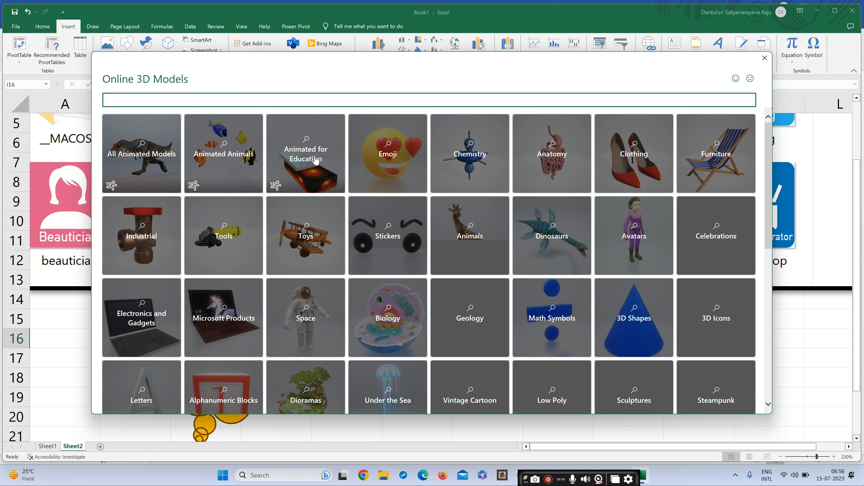
{"action": "left_click", "coordinate": [628, 232]}
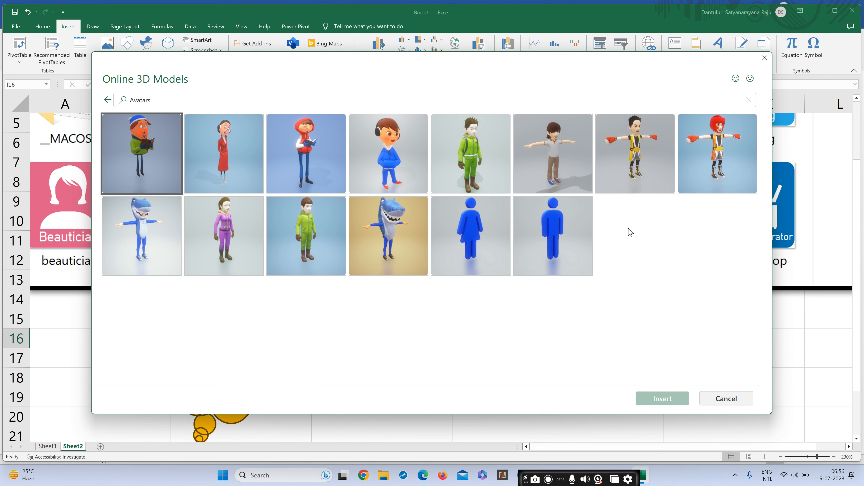
{"action": "left_click", "coordinate": [398, 212]}
{"action": "left_click", "coordinate": [662, 399]}
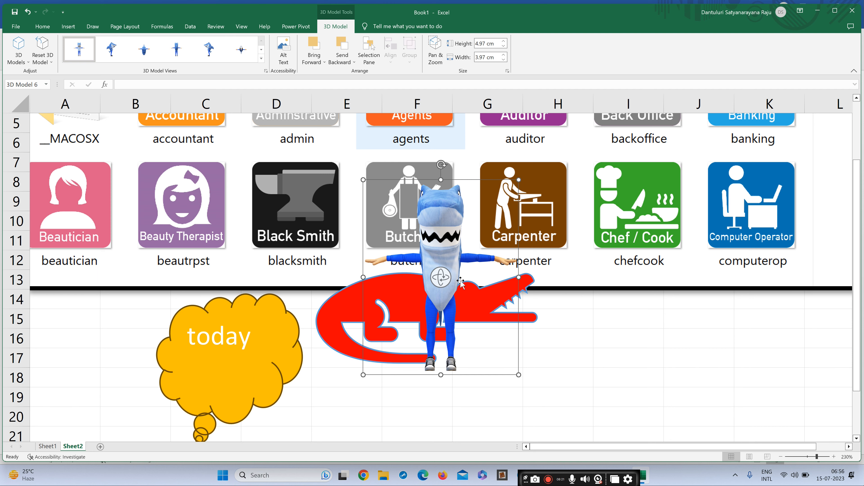
Step: Move the shark 3D model beside the crocodile around columns I to K and rotate it to a three-quarter view facing right
{"action": "left_click_drag", "start_coordinate": [454, 273], "coordinate": [694, 309]}
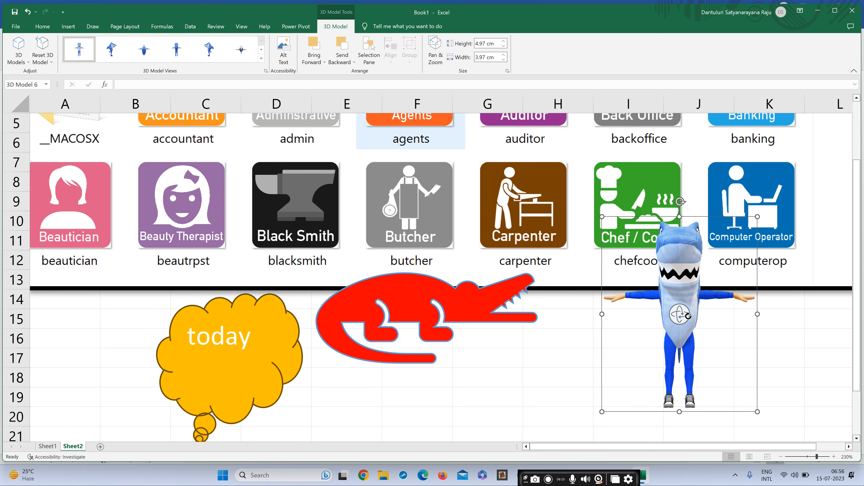
{"action": "key", "text": "Escape"}
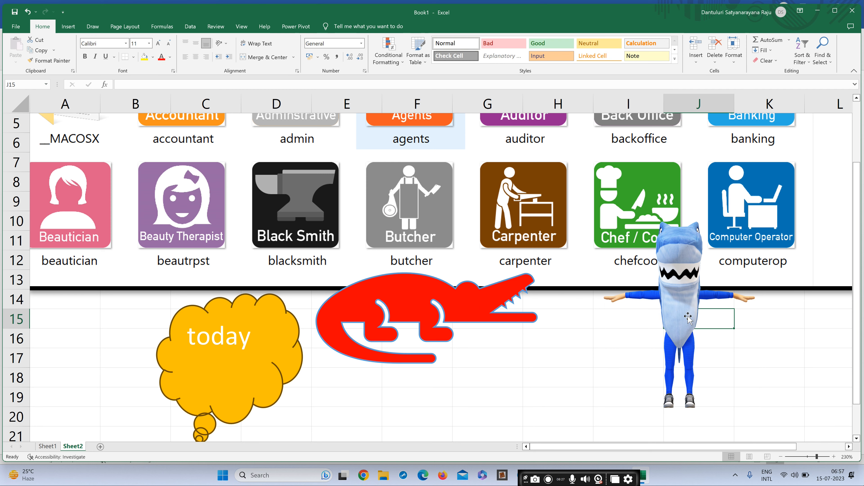
{"action": "left_click", "coordinate": [681, 310]}
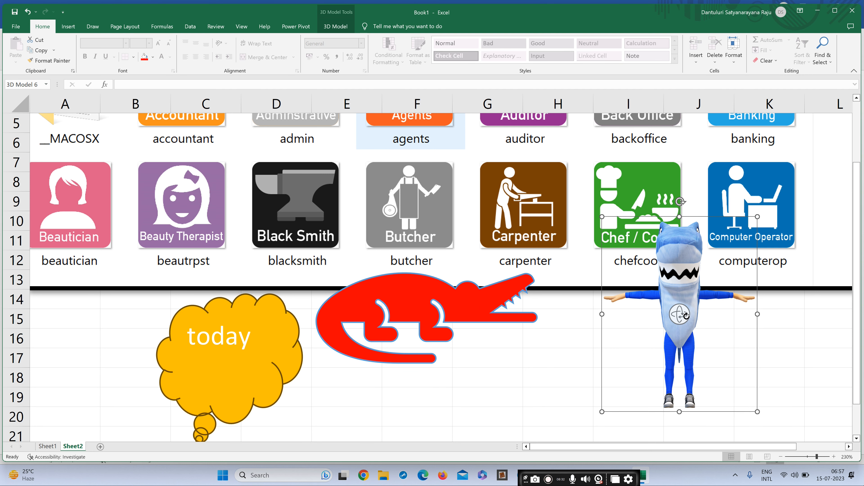
{"action": "left_click_drag", "start_coordinate": [681, 310], "coordinate": [861, 301]}
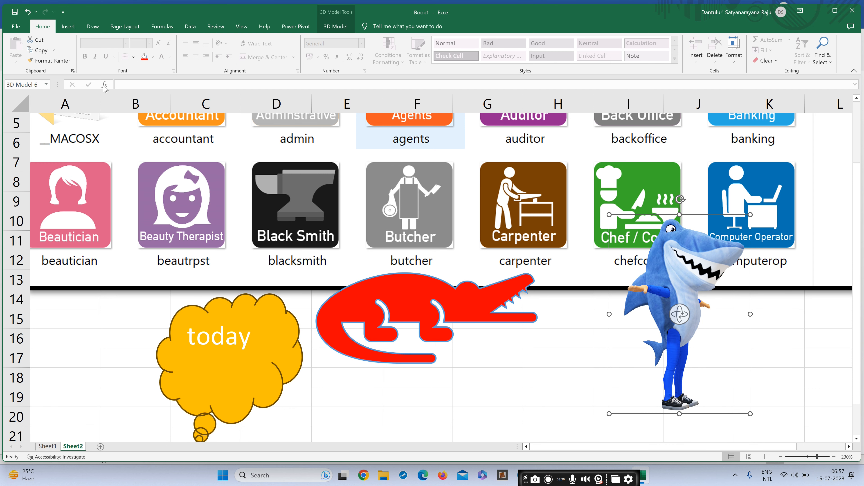
Step: Insert an Organization Chart SmartArt graphic from the Hierarchy category and open its top box for text entry
{"action": "left_click", "coordinate": [70, 29]}
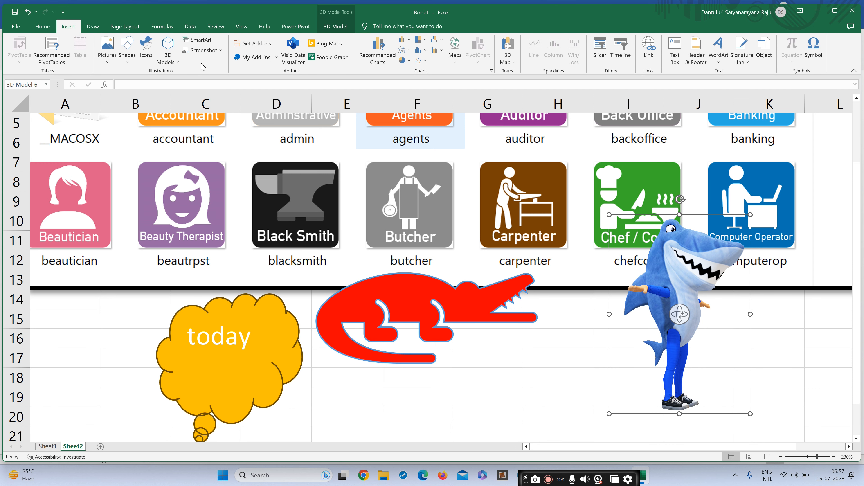
{"action": "left_click", "coordinate": [200, 39]}
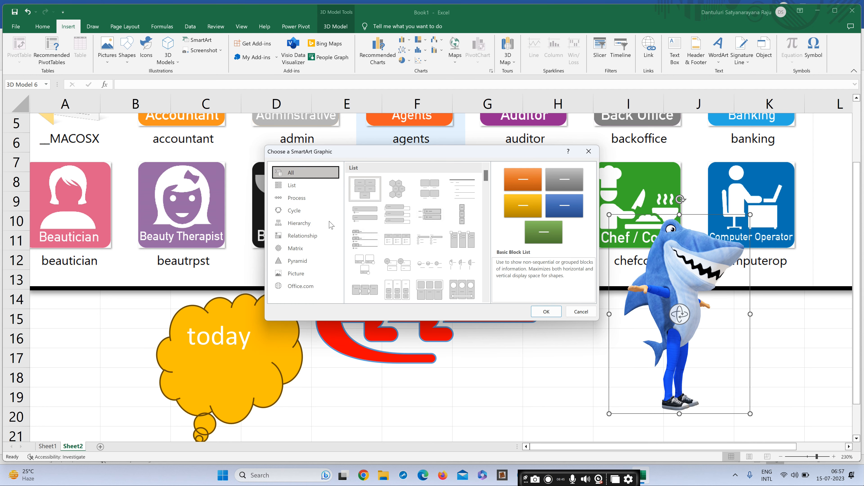
{"action": "left_click", "coordinate": [308, 226]}
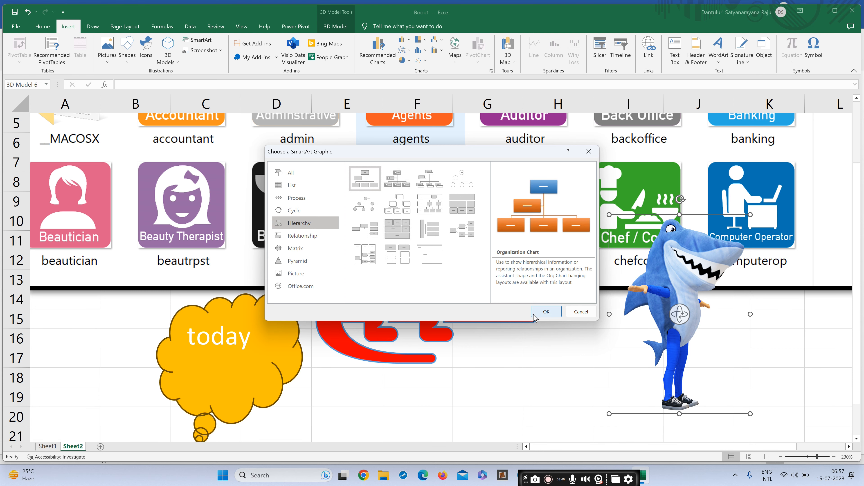
{"action": "left_click", "coordinate": [546, 312]}
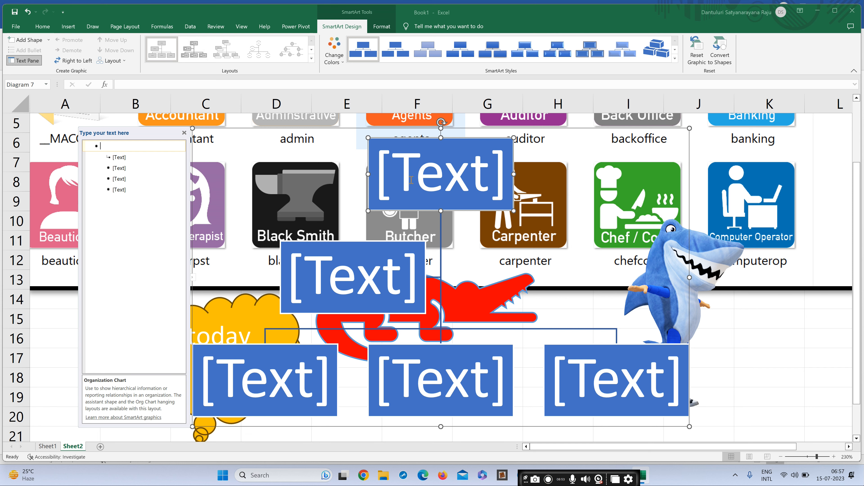
{"action": "left_click", "coordinate": [410, 182]}
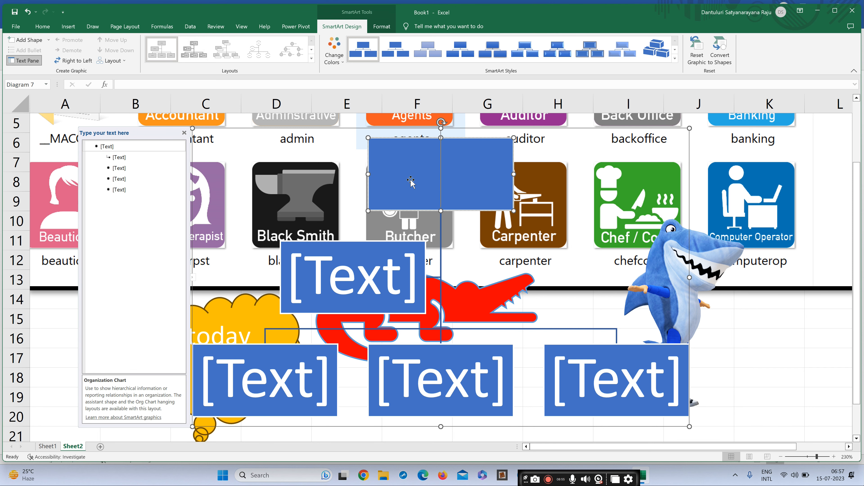
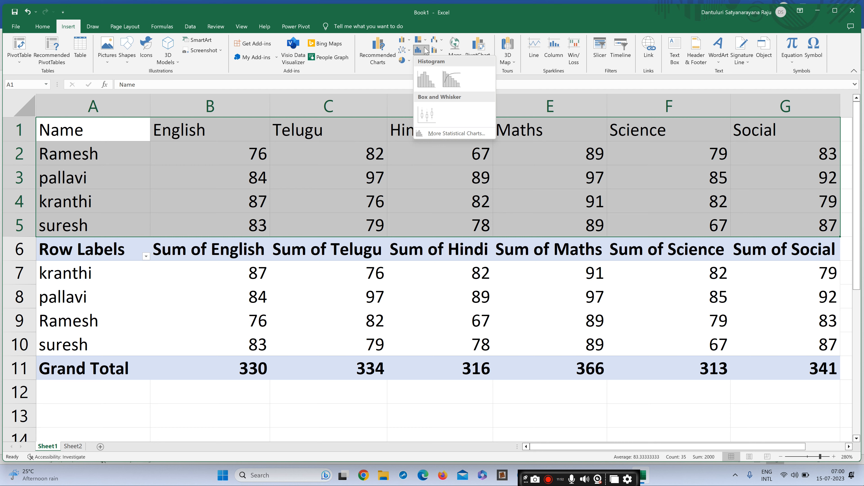
Step: Insert a 3-D clustered column chart of the student marks in A1:G5 and select the orange data series
{"action": "left_click", "coordinate": [408, 40]}
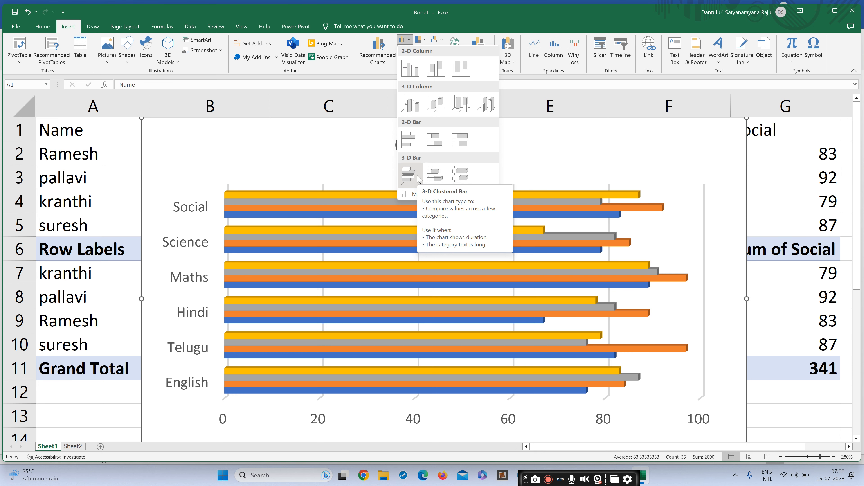
{"action": "left_click", "coordinate": [410, 112]}
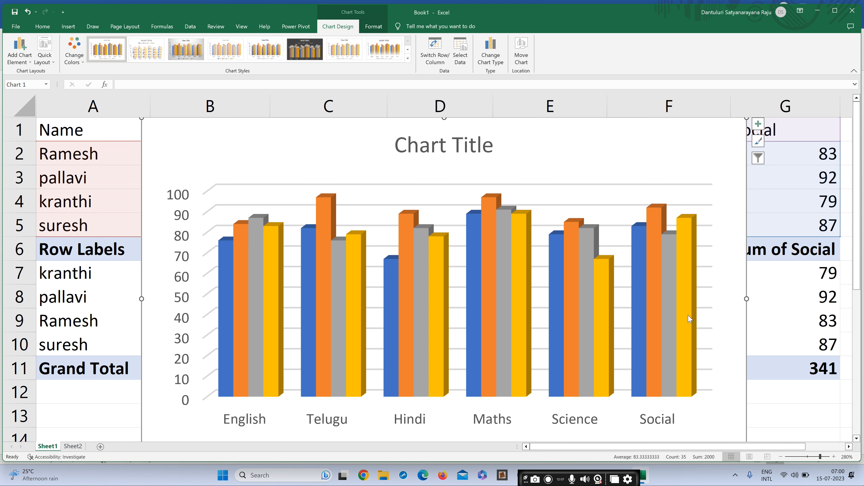
{"action": "left_click", "coordinate": [323, 209]}
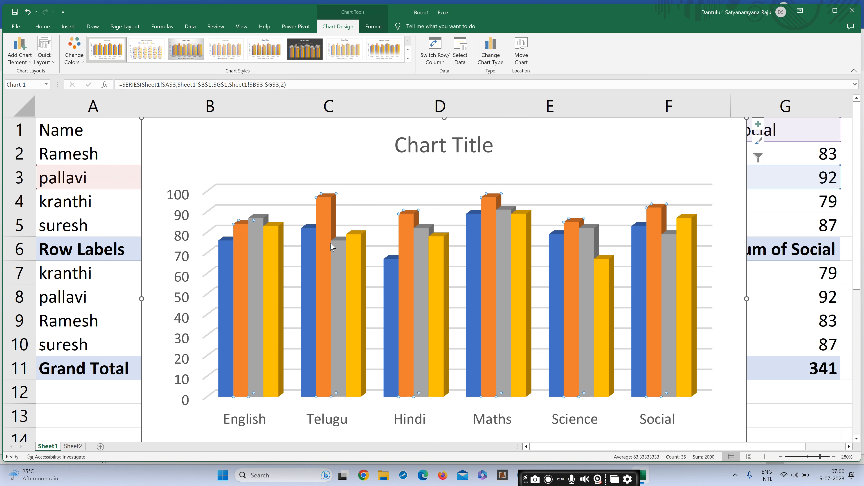
{"action": "mouse_move", "coordinate": [257, 263]}
Step: Switch to Sheet2 and open the center section of its page header for editing
{"action": "left_click", "coordinate": [73, 446]}
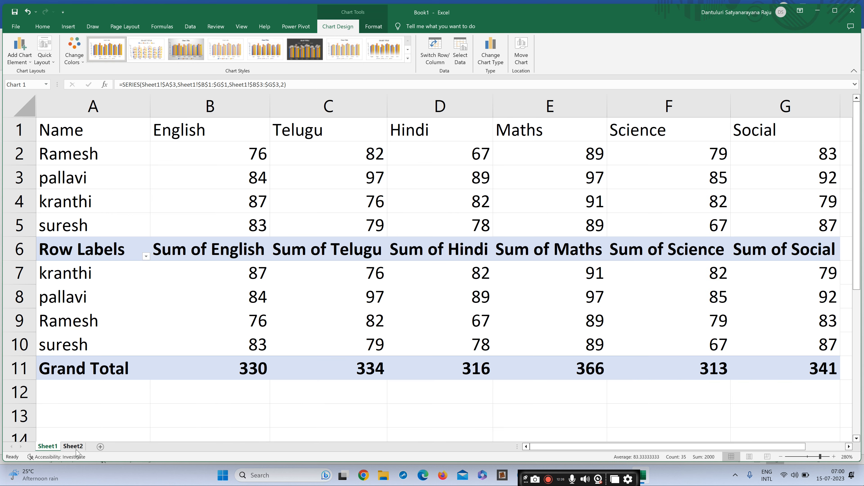
{"action": "left_click", "coordinate": [69, 27]}
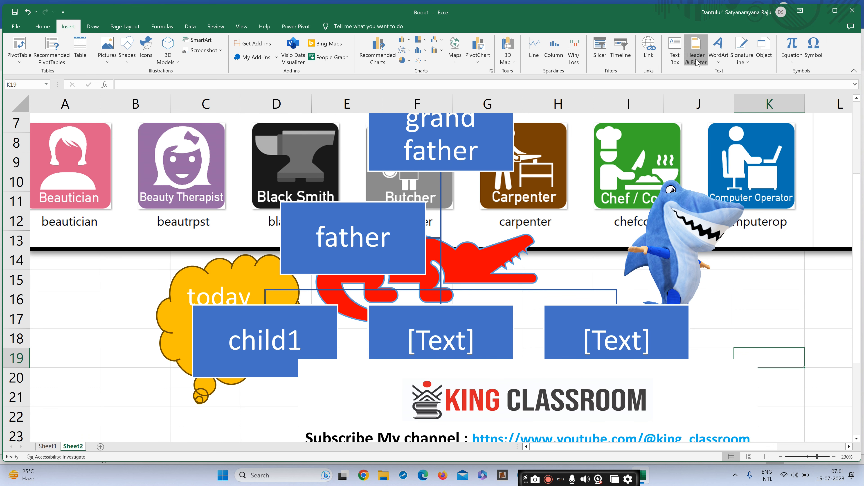
{"action": "left_click", "coordinate": [696, 51]}
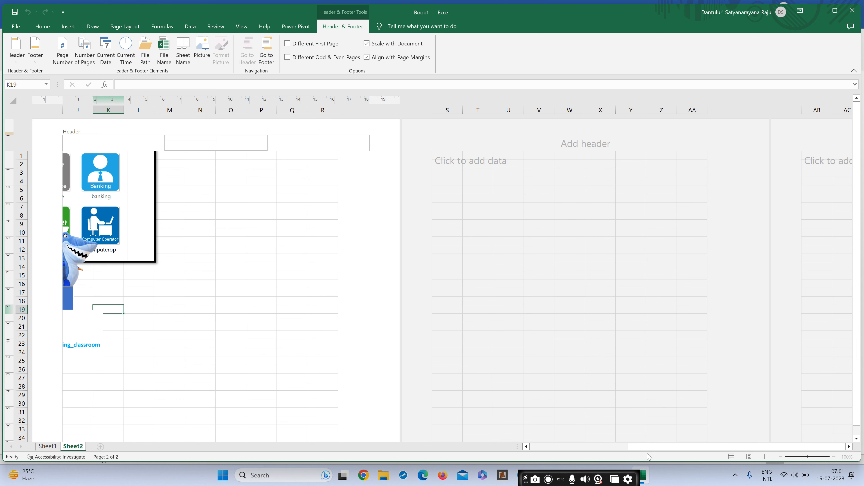
{"action": "left_click_drag", "start_coordinate": [651, 447], "coordinate": [516, 471]}
{"action": "left_click", "coordinate": [571, 146]}
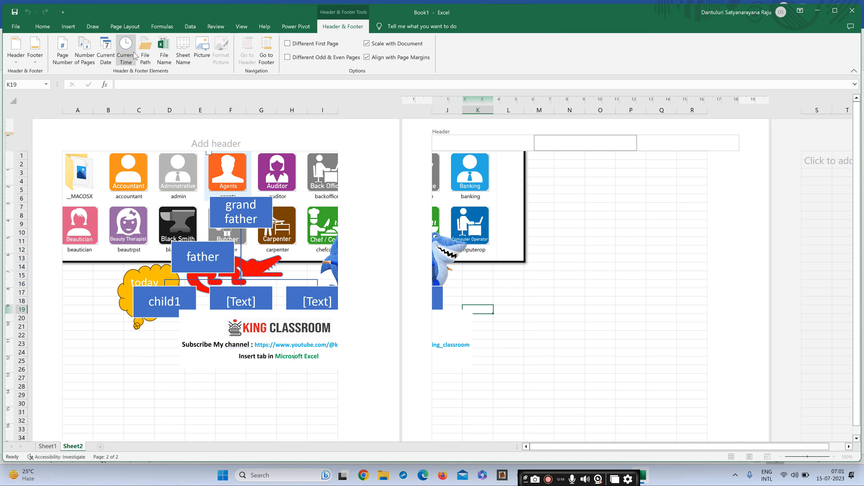
Step: Insert the bizlogo picture from the Pictures folder into the center header and leave header editing
{"action": "left_click", "coordinate": [203, 64]}
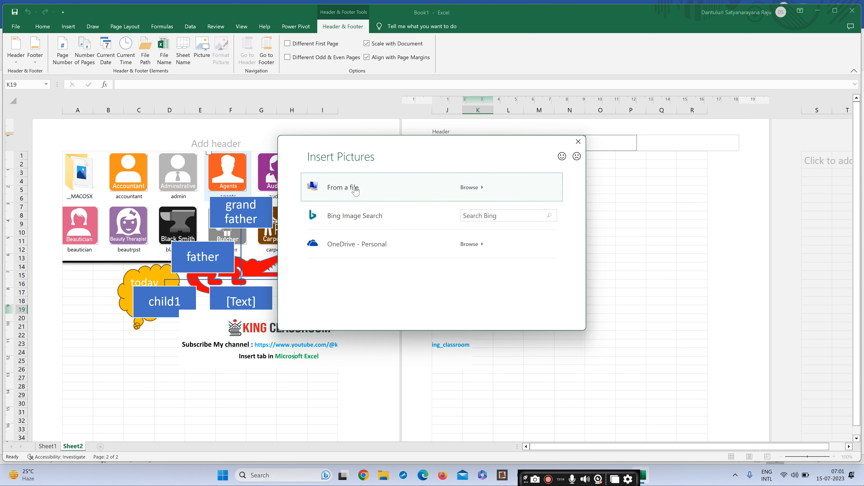
{"action": "left_click", "coordinate": [356, 191]}
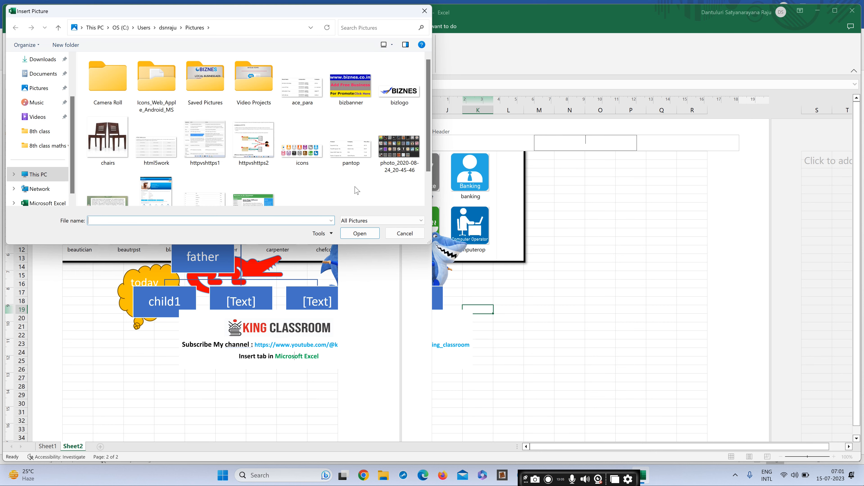
{"action": "left_click", "coordinate": [395, 95]}
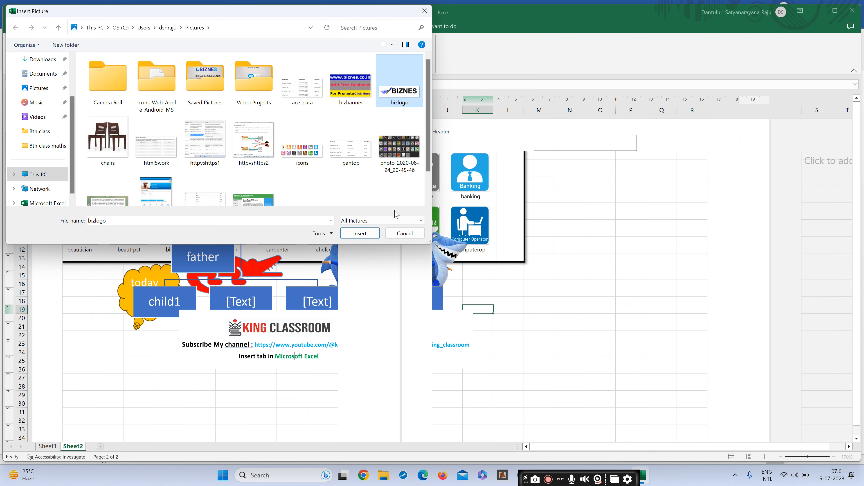
{"action": "left_click", "coordinate": [361, 233]}
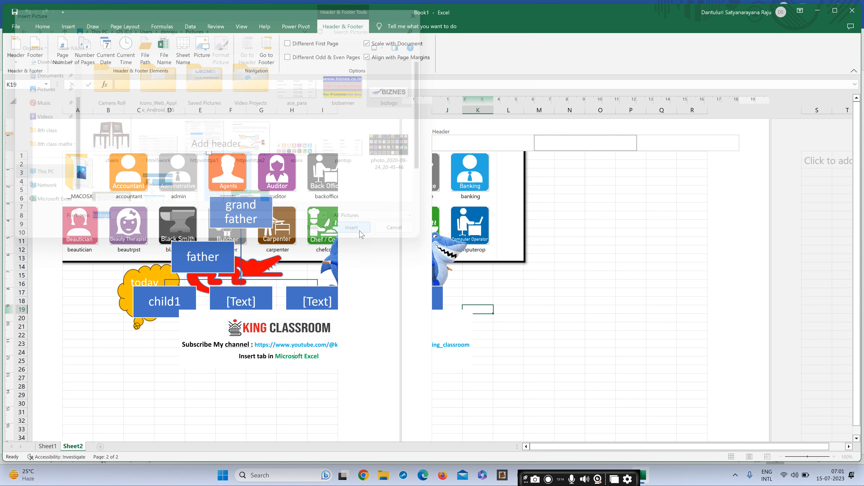
{"action": "left_click", "coordinate": [589, 252]}
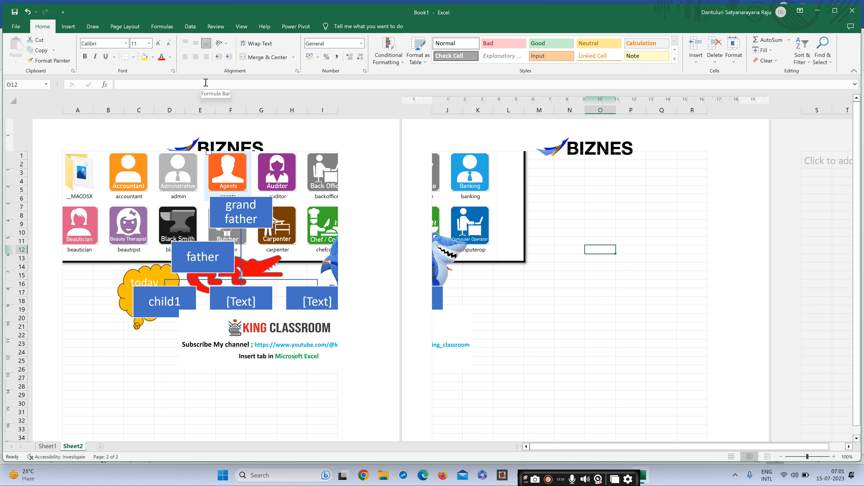
Step: Insert WordArt in a bold blue shadowed style on Sheet2 with the text "Gowtham model school"
{"action": "left_click", "coordinate": [68, 27]}
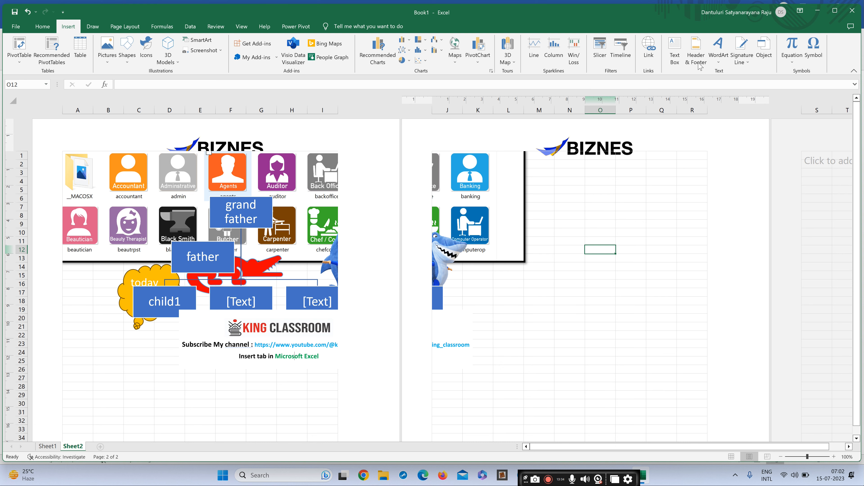
{"action": "left_click", "coordinate": [719, 57]}
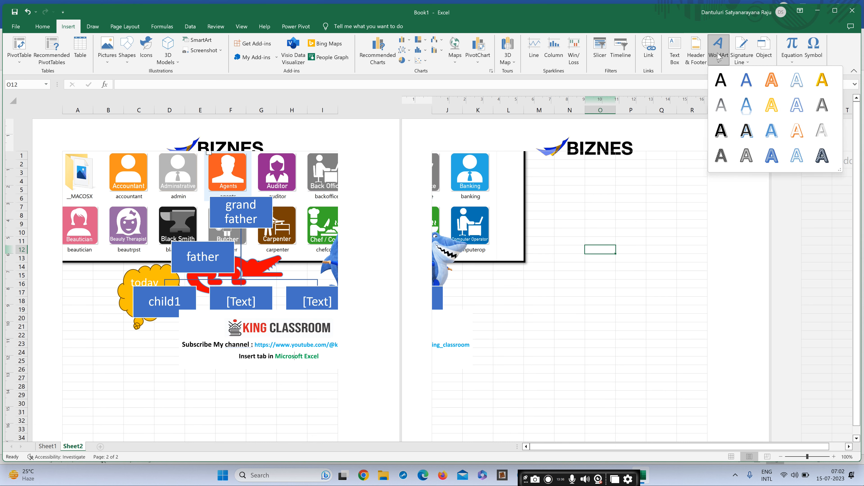
{"action": "left_click", "coordinate": [772, 155]}
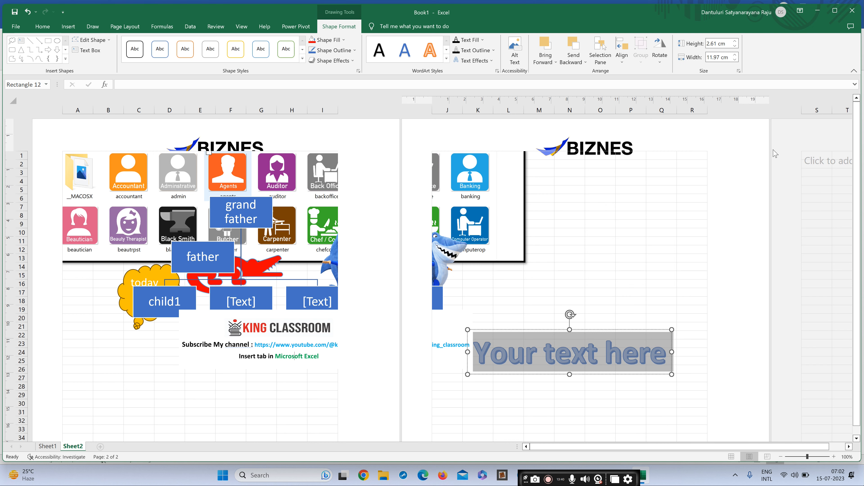
{"action": "type", "text": "G"}
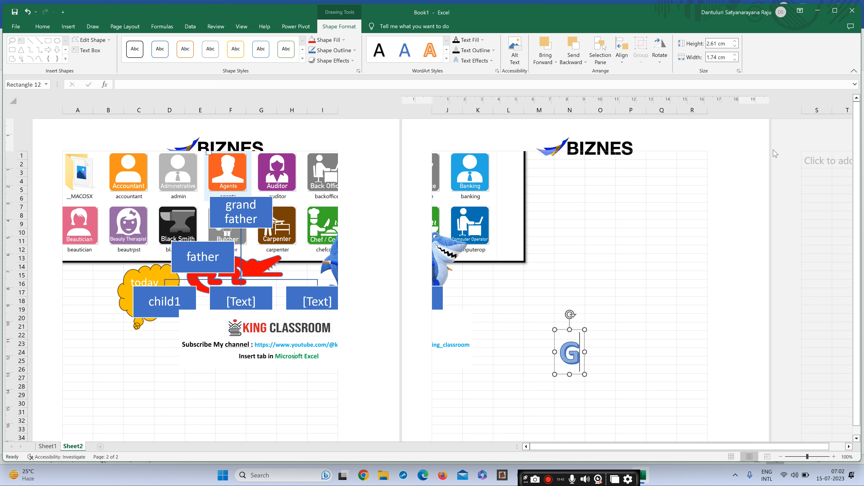
{"action": "type", "text": "ow"}
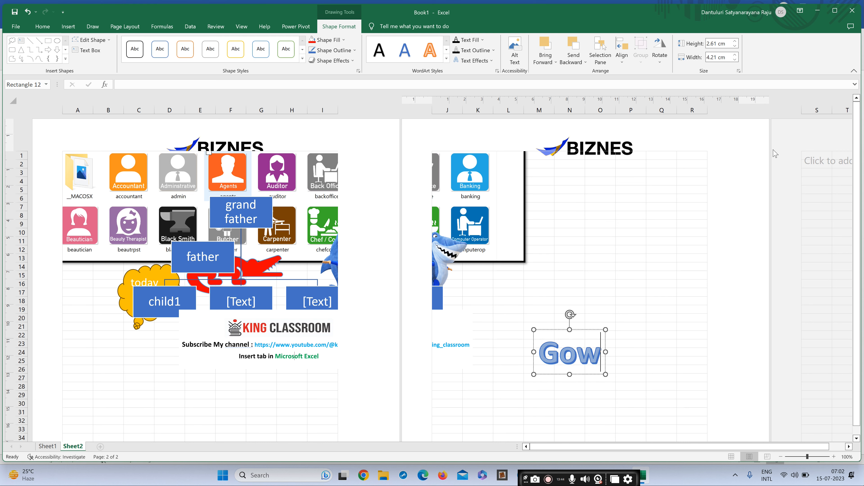
{"action": "type", "text": "tham"}
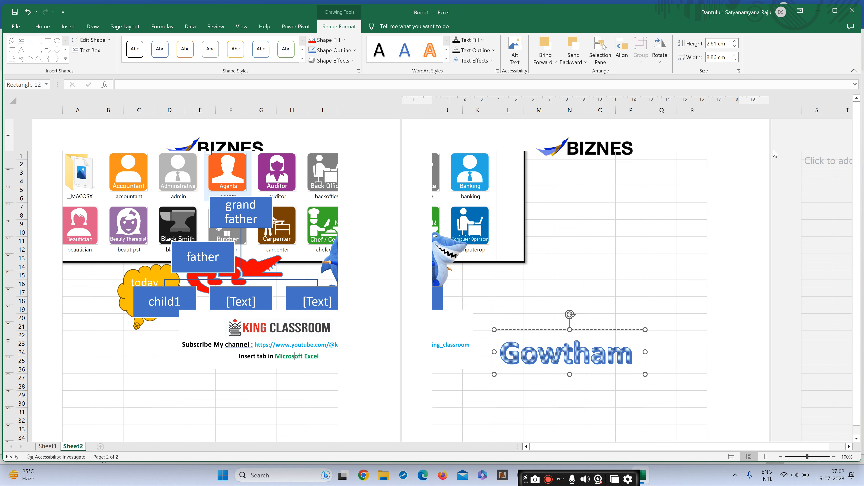
{"action": "type", "text": " model"}
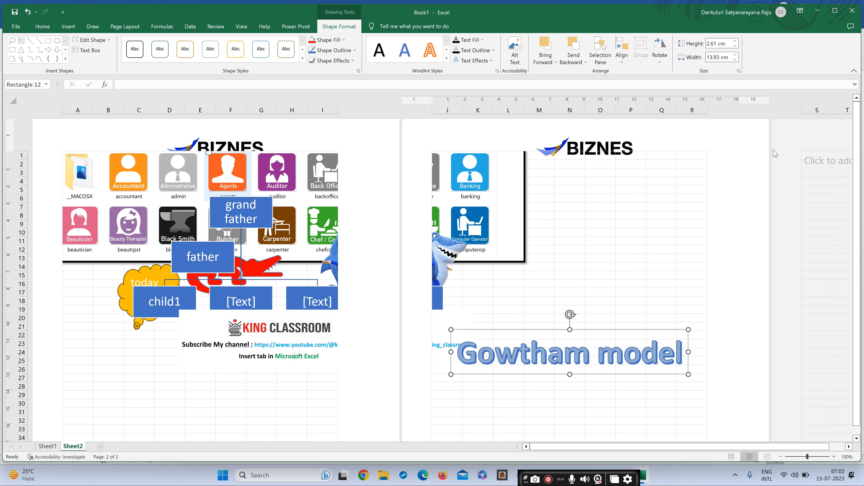
{"action": "type", "text": " schoo"}
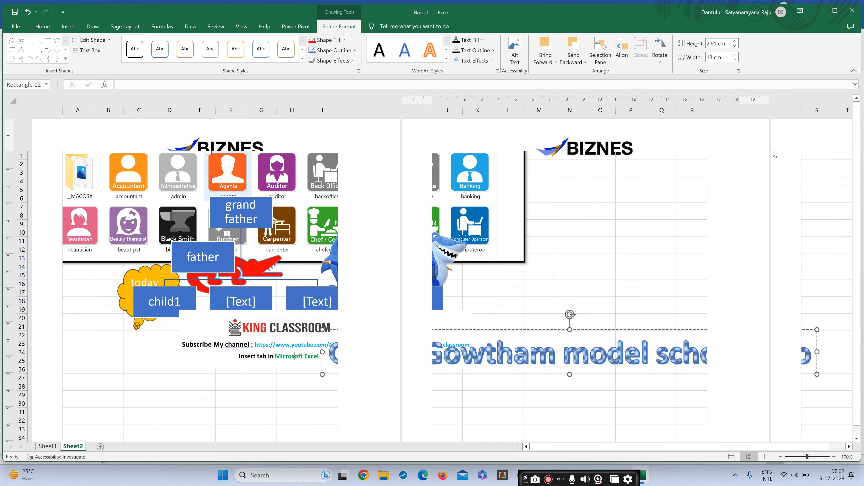
{"action": "type", "text": "l"}
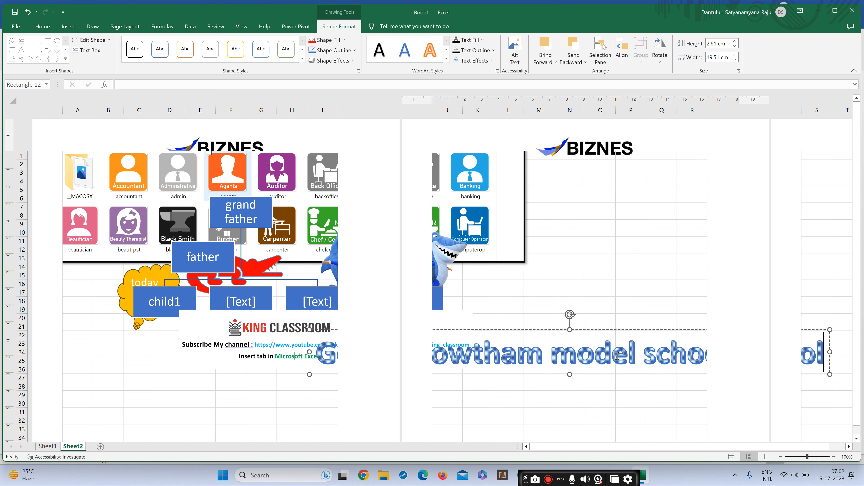
Step: Resize the WordArt box to about 4.95 cm by 18 cm and apply a Parallel 3-D rotation that slants the text upward
{"action": "left_click_drag", "start_coordinate": [830, 329], "coordinate": [727, 338]}
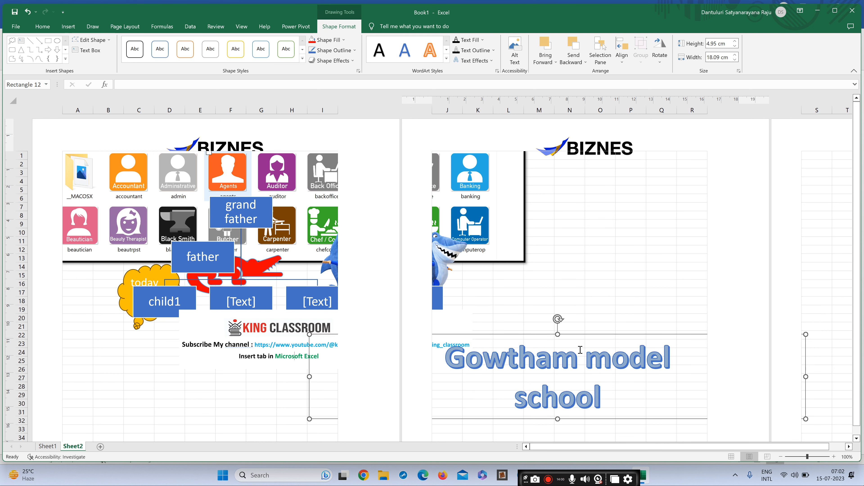
{"action": "left_click_drag", "start_coordinate": [806, 377], "coordinate": [707, 377]}
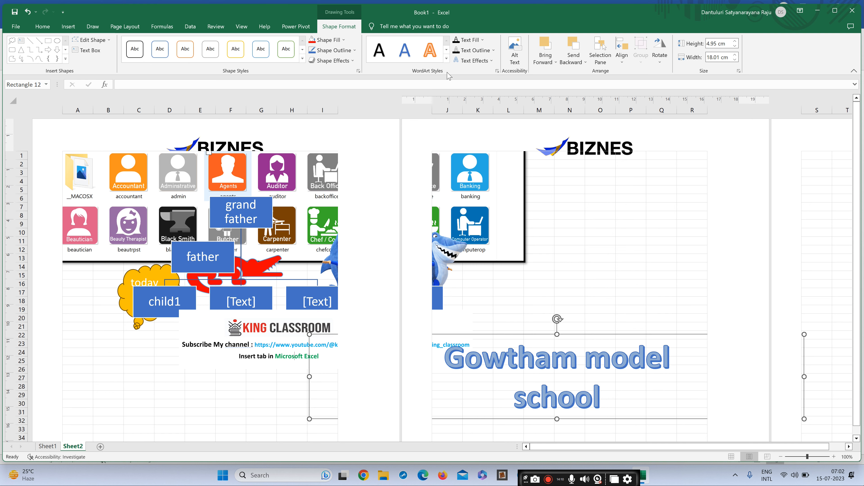
{"action": "left_click", "coordinate": [350, 61]}
{"action": "mouse_move", "coordinate": [343, 105]}
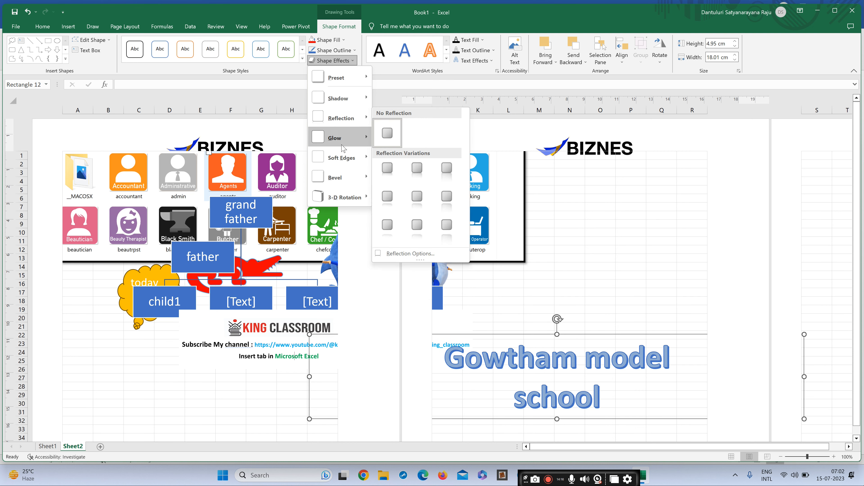
{"action": "mouse_move", "coordinate": [344, 197]}
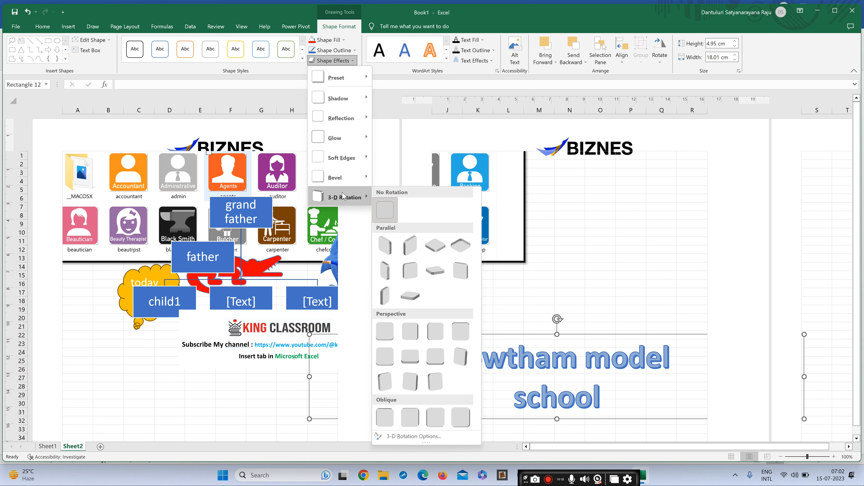
{"action": "left_click", "coordinate": [410, 274]}
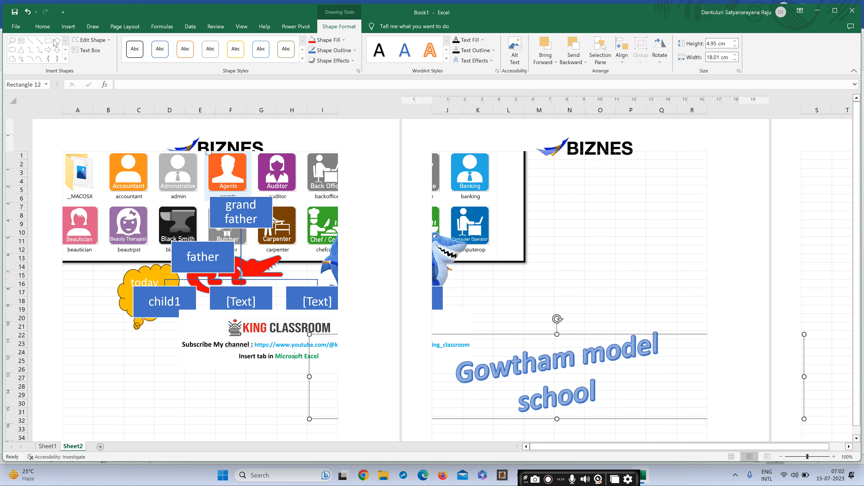
Step: Embed a new Microsoft Graph Chart object on Sheet2 and leave its chart editing mode
{"action": "left_click", "coordinate": [63, 34]}
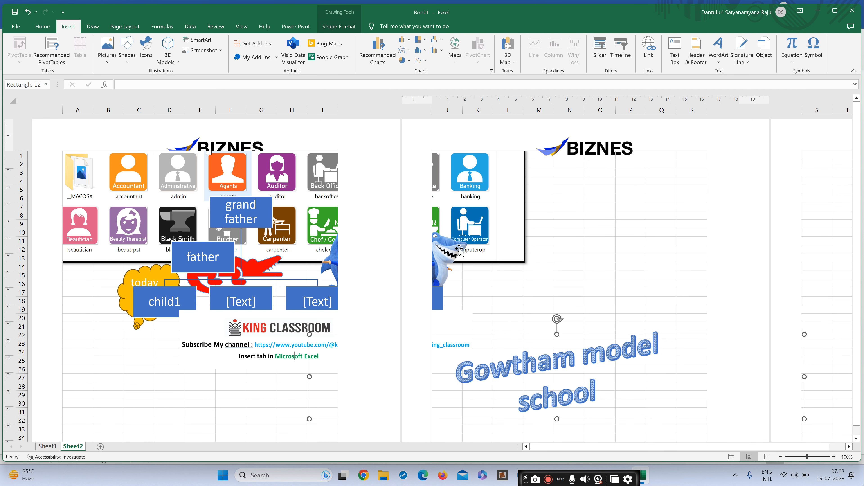
{"action": "left_click", "coordinate": [574, 242]}
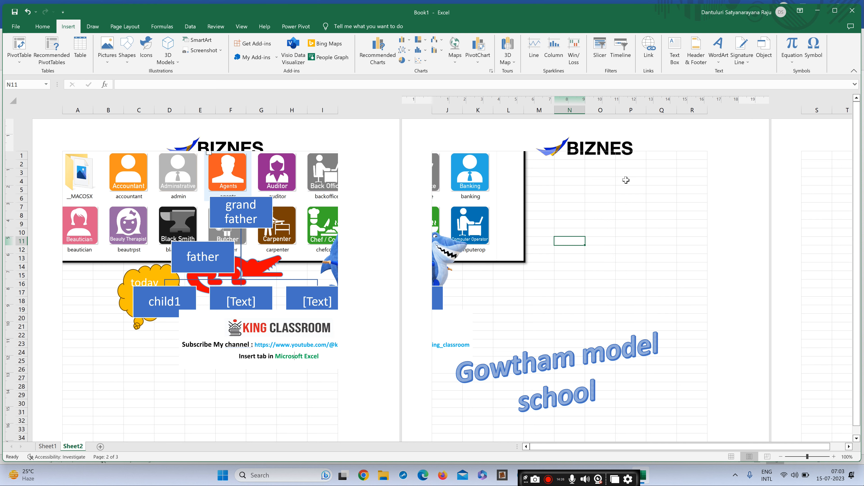
{"action": "left_click", "coordinate": [677, 63]}
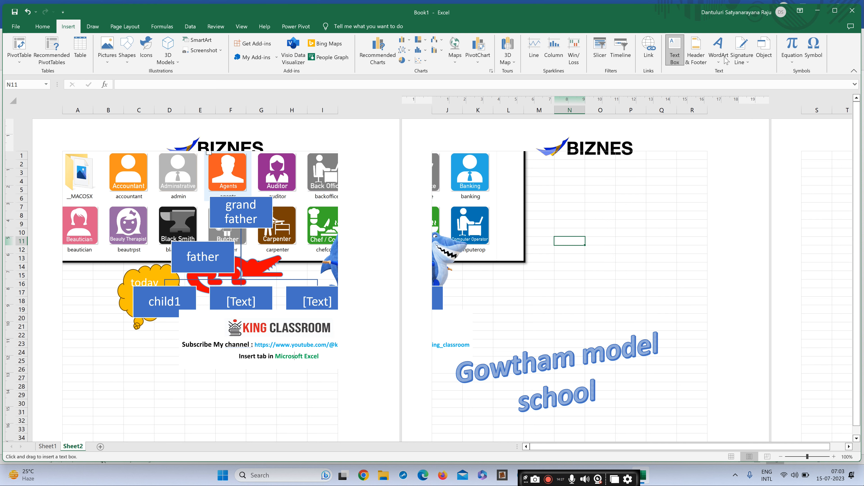
{"action": "left_click", "coordinate": [739, 63]}
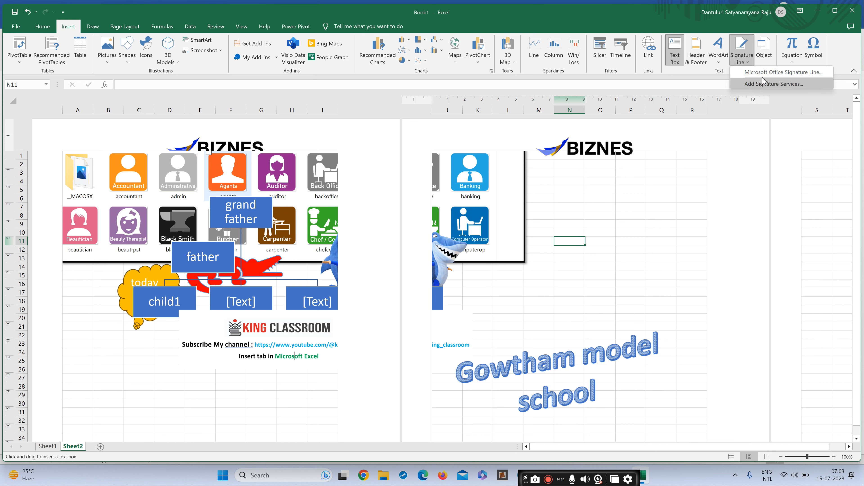
{"action": "left_click", "coordinate": [767, 58]}
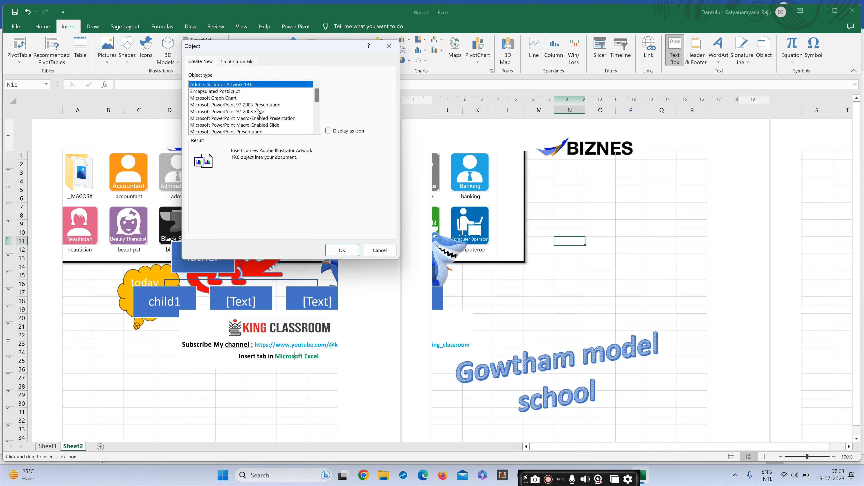
{"action": "left_click", "coordinate": [216, 91]}
{"action": "left_click", "coordinate": [214, 99]}
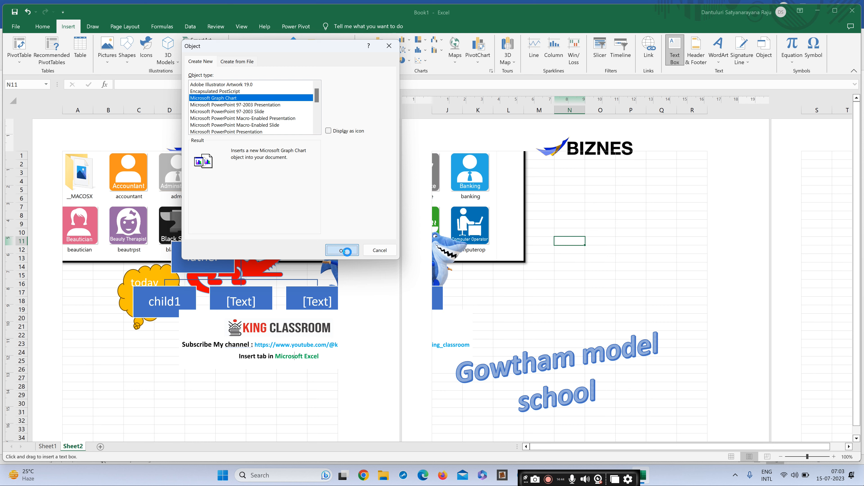
{"action": "left_click", "coordinate": [348, 254]}
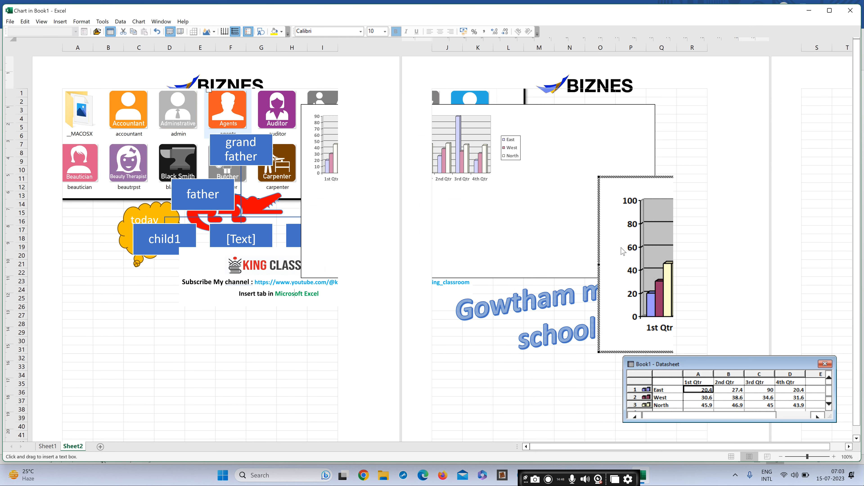
{"action": "left_click", "coordinate": [682, 161]}
{"action": "left_click_drag", "start_coordinate": [696, 157], "coordinate": [634, 103]}
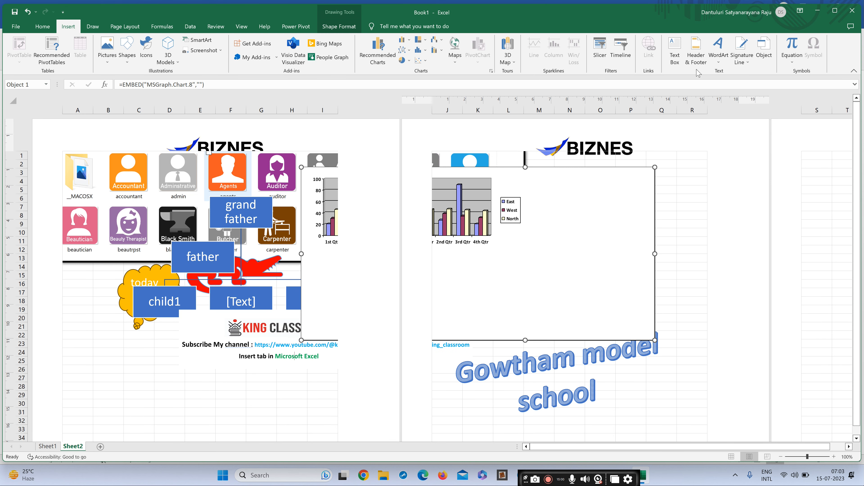
{"action": "left_click", "coordinate": [792, 62]}
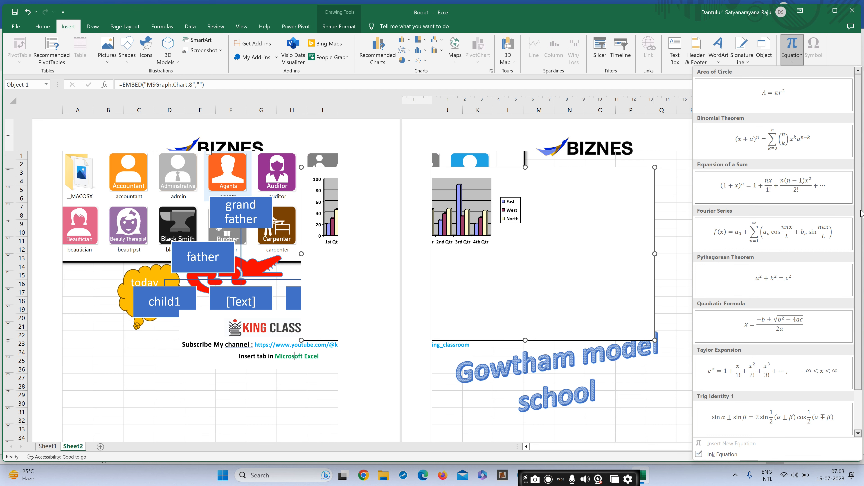
{"action": "scroll", "coordinate": [860, 219], "scroll_direction": "down", "scroll_amount": 1}
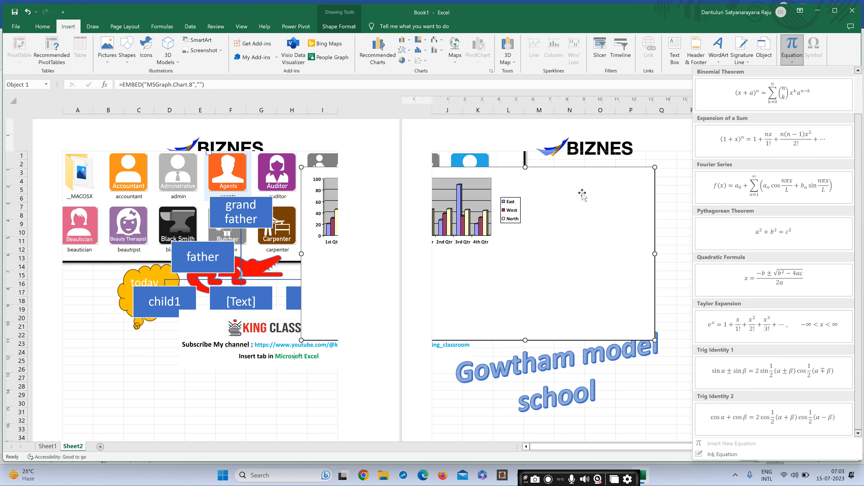
{"action": "left_click", "coordinate": [363, 404]}
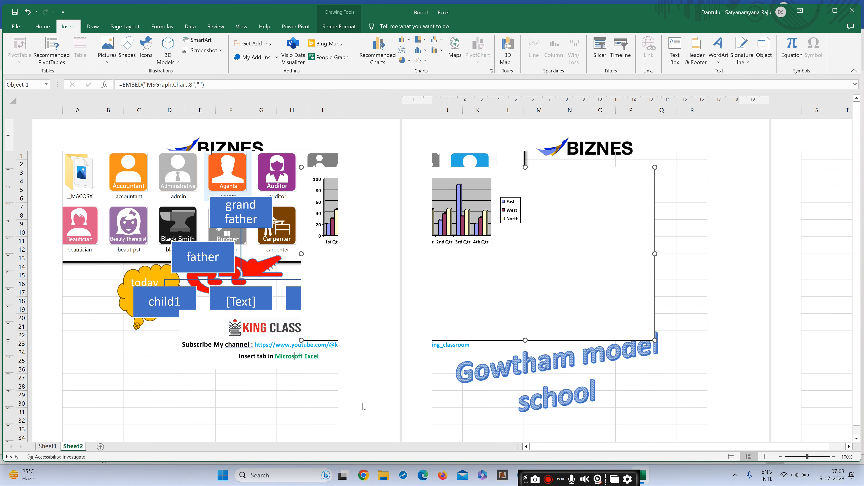